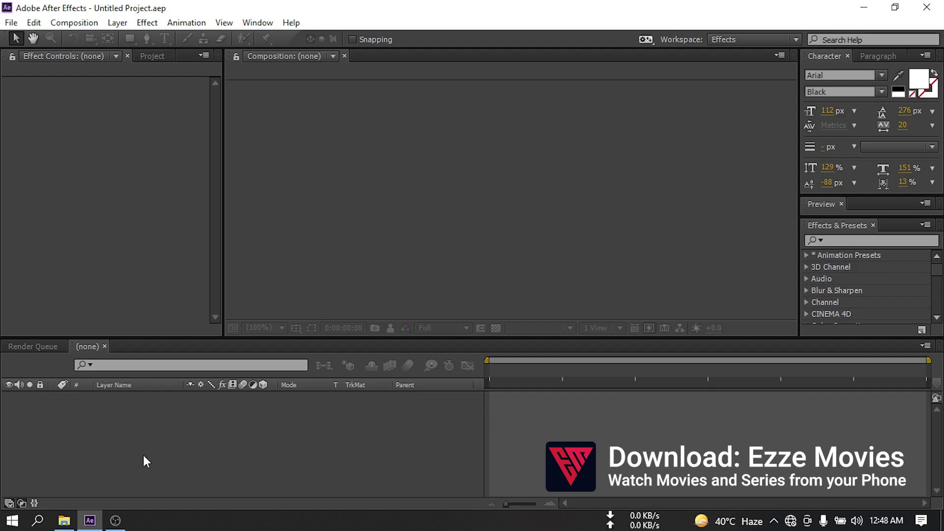
Create a new 1920×1080, 30 fps, ten-second composition named 'Mian' from the Project panel.
{"action": "left_click", "coordinate": [64, 520]}
{"action": "left_click", "coordinate": [89, 521]}
{"action": "left_click", "coordinate": [160, 57]}
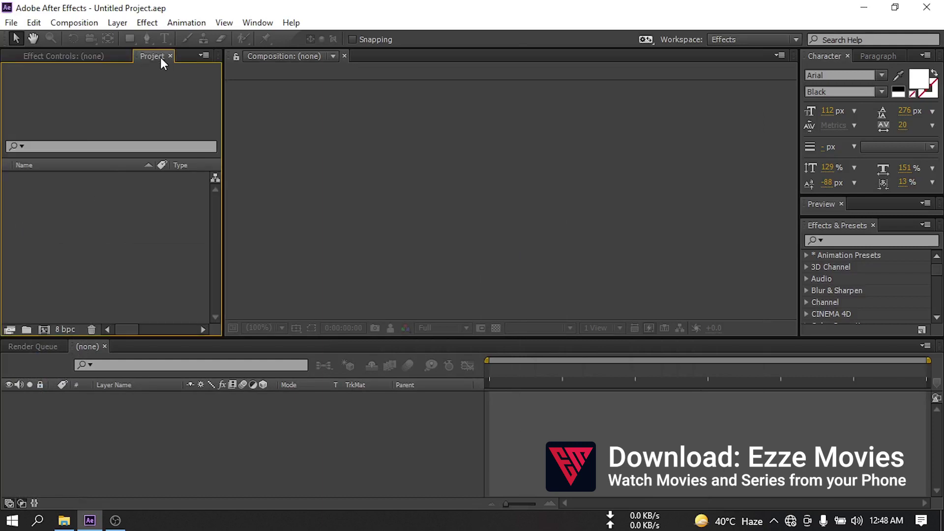
{"action": "left_click", "coordinate": [44, 328]}
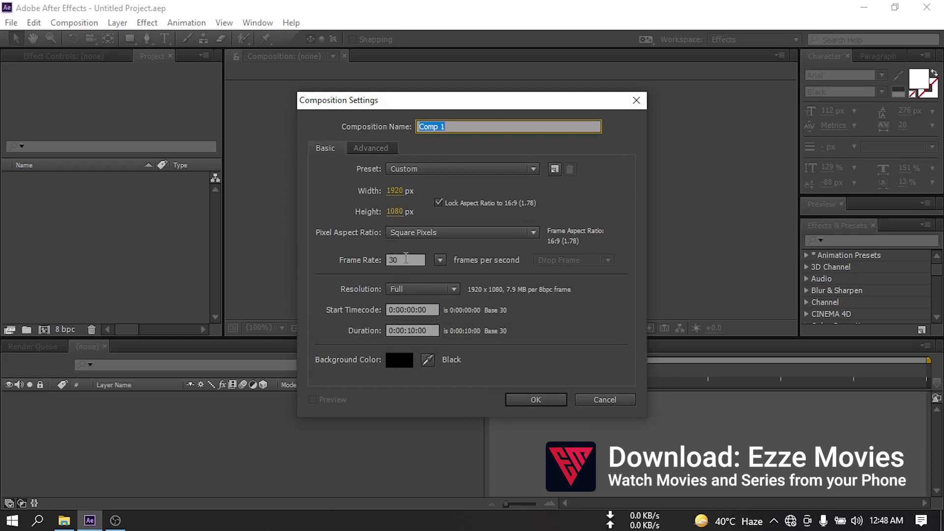
{"action": "left_click", "coordinate": [406, 259]}
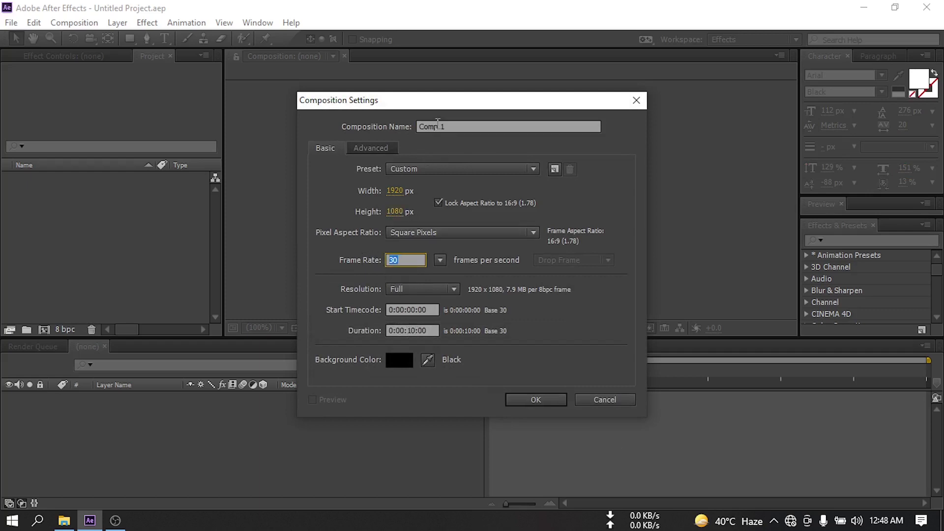
{"action": "left_click", "coordinate": [458, 127]}
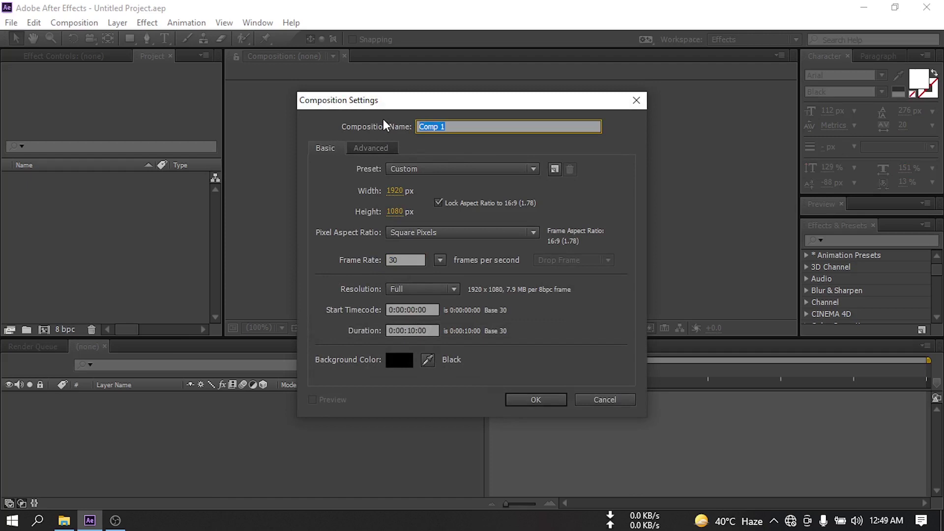
{"action": "type", "text": "Mian"}
{"action": "left_click", "coordinate": [535, 400]}
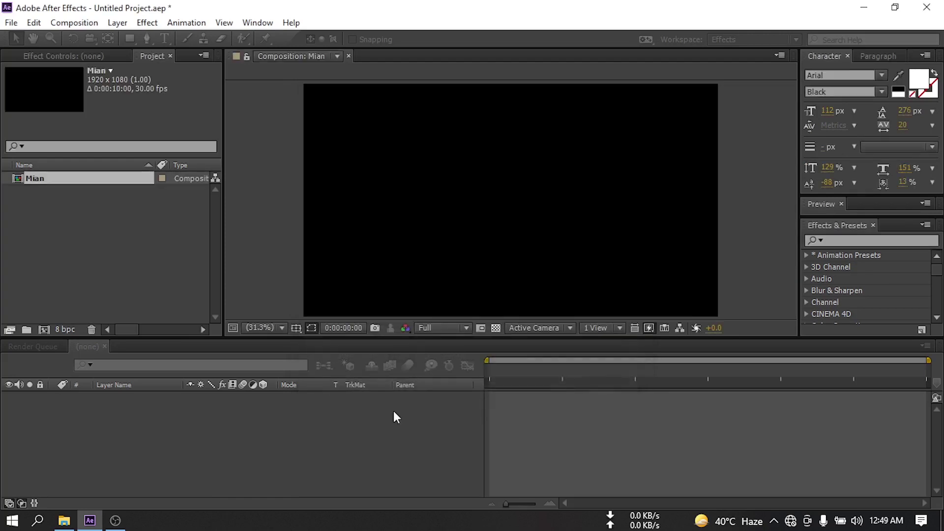
Import the whole Footage folder into the project.
{"action": "left_click", "coordinate": [61, 235]}
{"action": "double_click", "coordinate": [71, 245]}
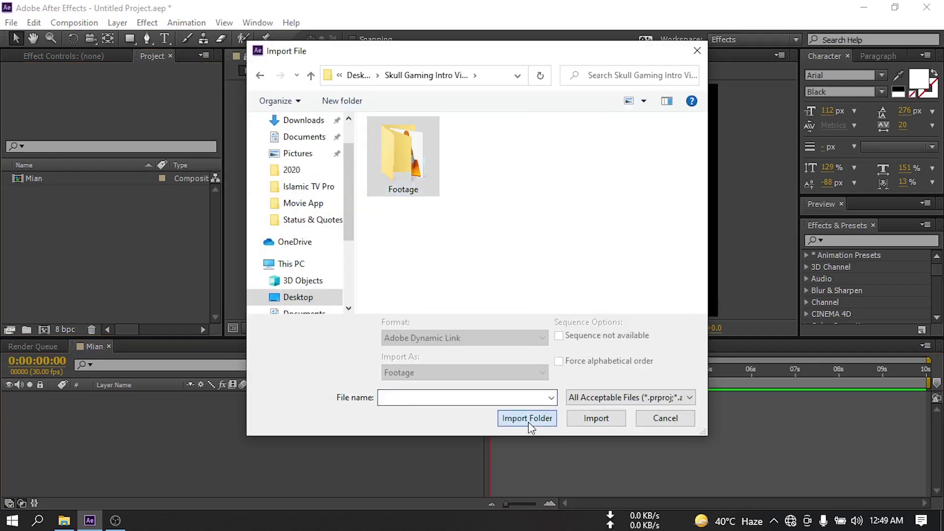
{"action": "left_click", "coordinate": [528, 419]}
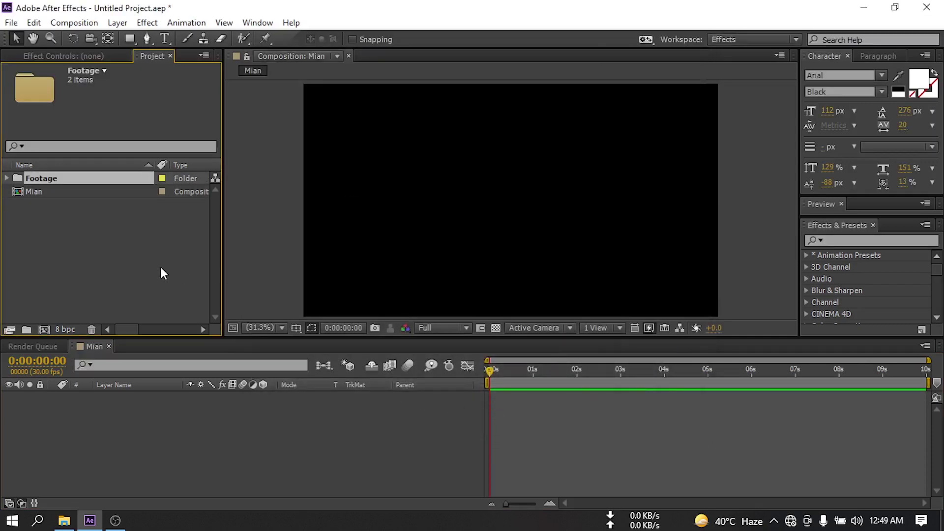
Add a black full-size solid layer named 'BG' to the Mian composition.
{"action": "right_click", "coordinate": [56, 434]}
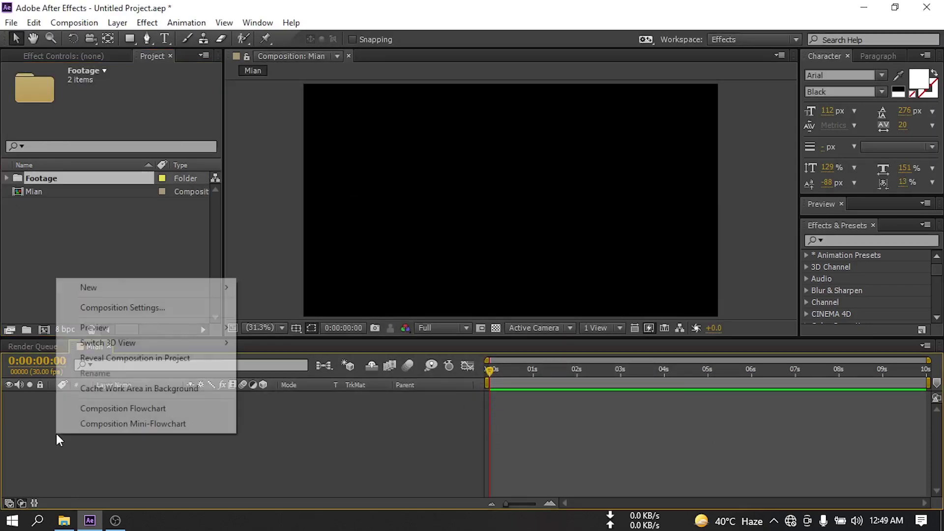
{"action": "mouse_move", "coordinate": [148, 285]}
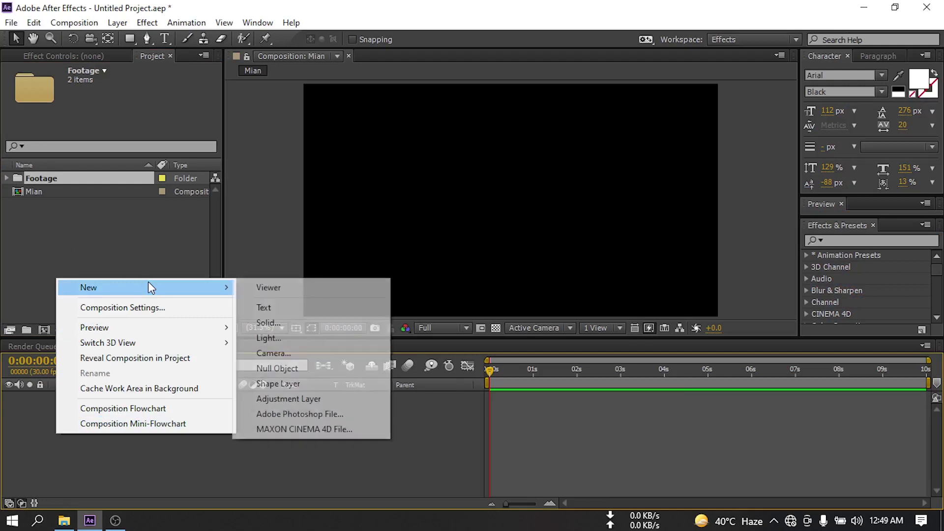
{"action": "left_click", "coordinate": [283, 322]}
{"action": "type", "text": "BG"}
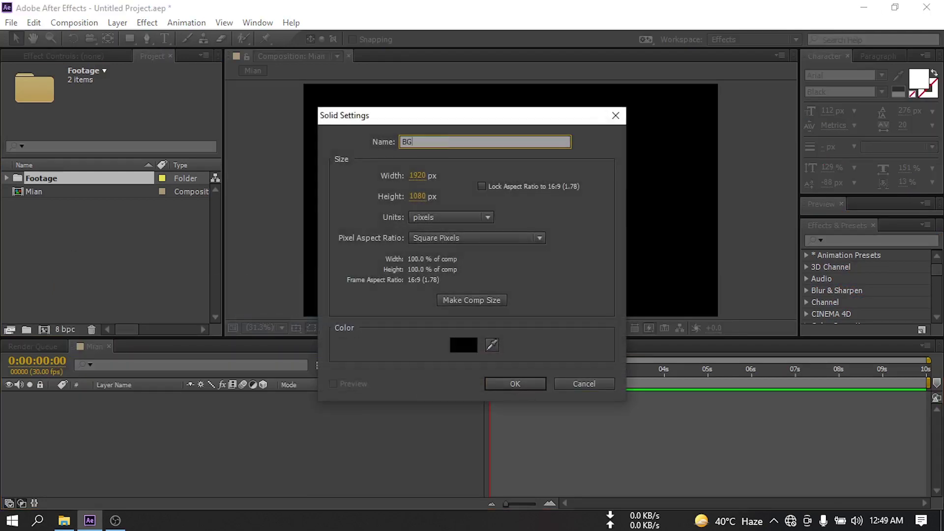
{"action": "left_click", "coordinate": [465, 345]}
{"action": "left_click_drag", "start_coordinate": [361, 406], "coordinate": [241, 491]}
{"action": "left_click", "coordinate": [580, 313]}
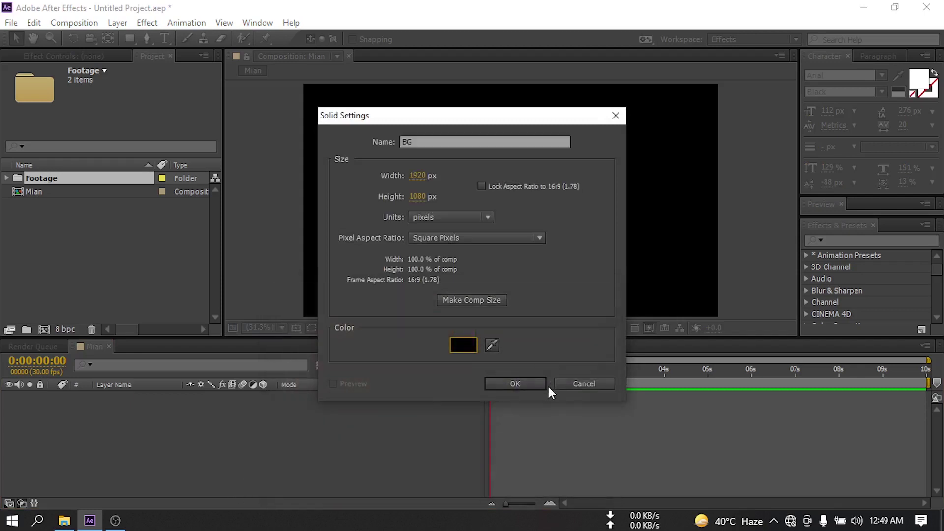
{"action": "left_click", "coordinate": [515, 383]}
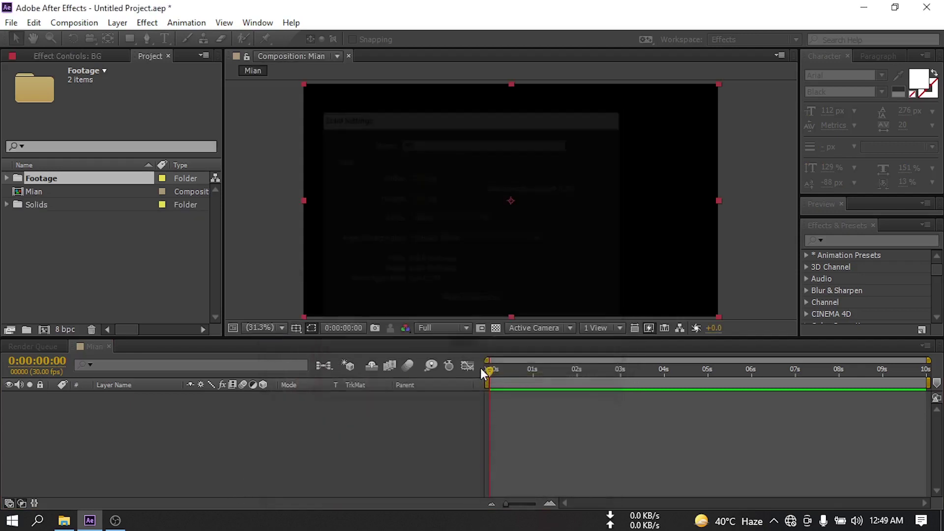
Drag flare.png and then Skul_Footage.mov into Mian above BG, and scrub to preview the smoke.
{"action": "left_click", "coordinate": [6, 178]}
{"action": "left_click", "coordinate": [52, 191]}
{"action": "left_click_drag", "start_coordinate": [52, 191], "coordinate": [99, 392]}
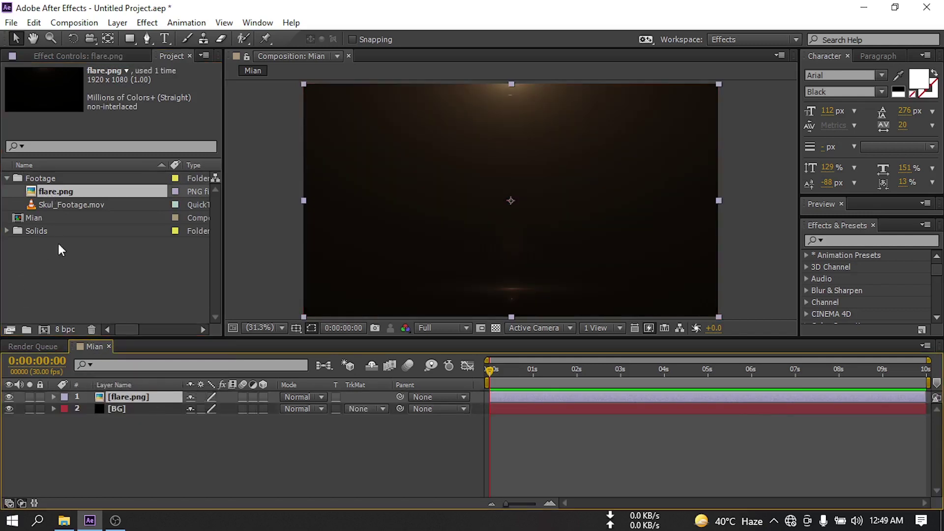
{"action": "left_click_drag", "start_coordinate": [56, 204], "coordinate": [100, 396]}
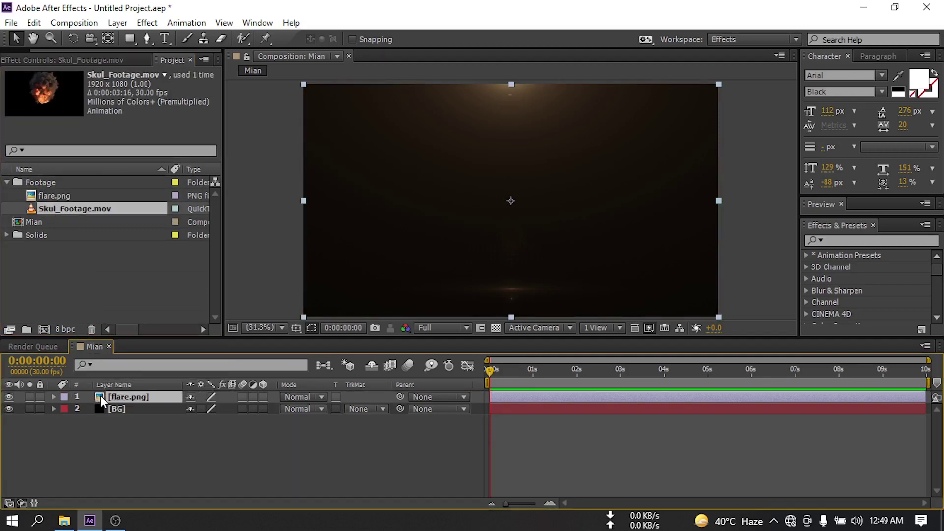
{"action": "left_click_drag", "start_coordinate": [489, 368], "coordinate": [617, 386]}
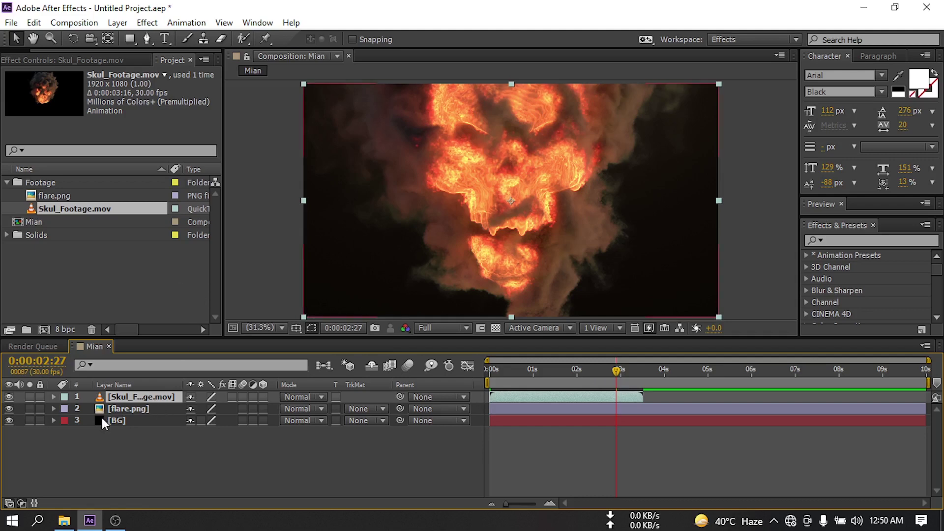
Import WebAppLogo.png from Explorer and place it above the skull footage in Mian.
{"action": "left_click", "coordinate": [64, 520]}
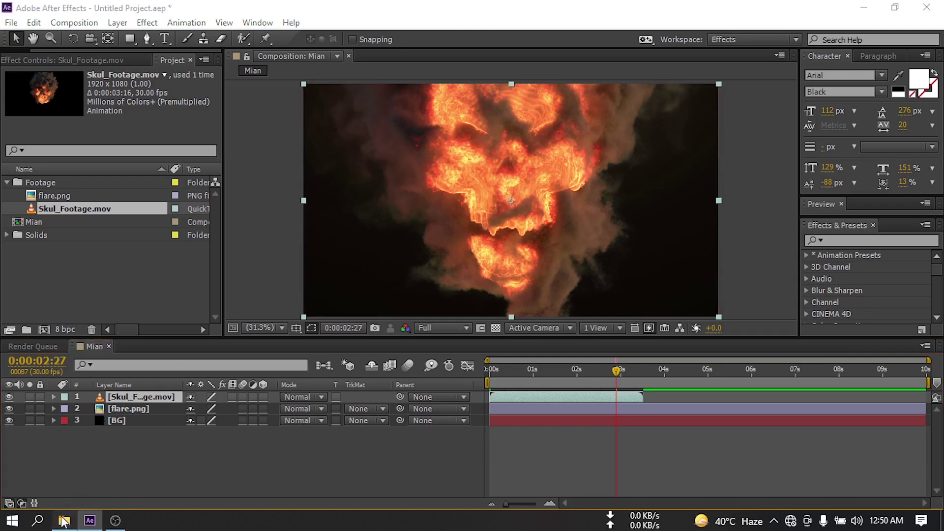
{"action": "left_click_drag", "start_coordinate": [166, 206], "coordinate": [85, 277]}
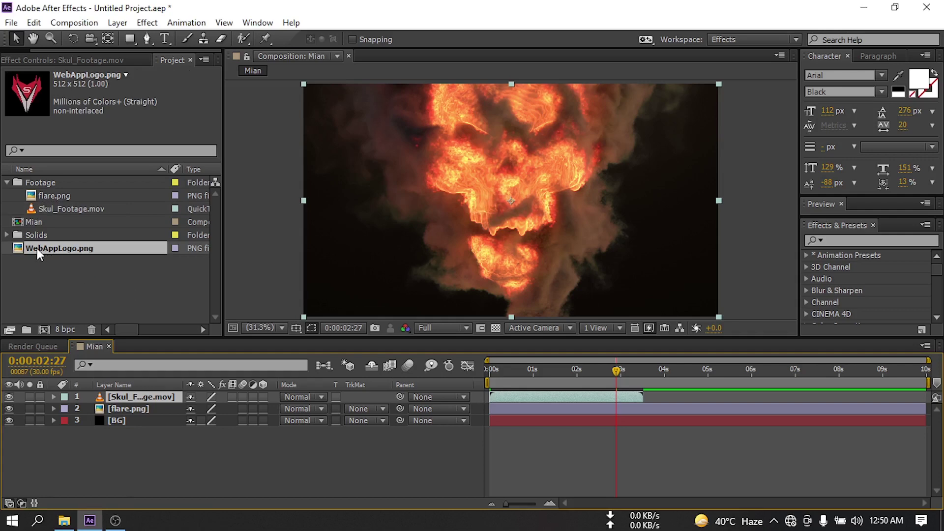
{"action": "left_click_drag", "start_coordinate": [37, 248], "coordinate": [78, 393]}
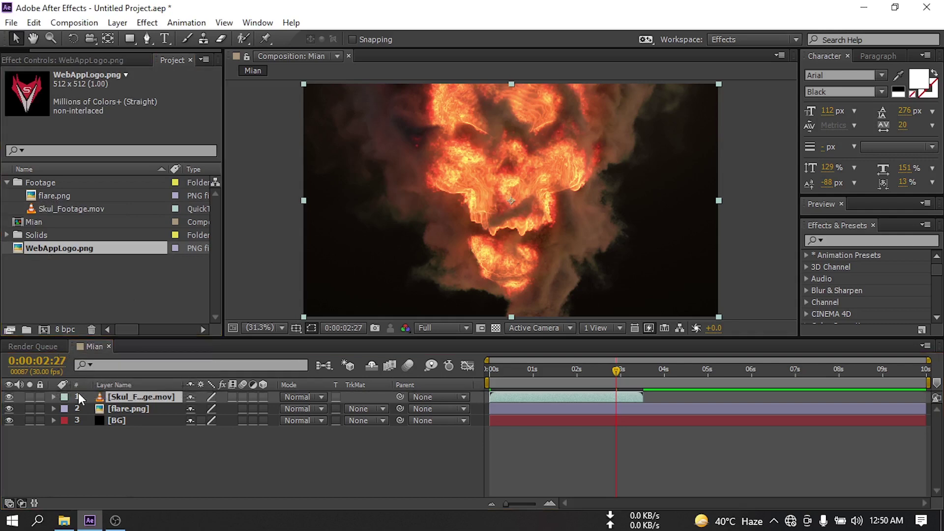
Pre-compose the logo layer into 'Logo_comp', moving all attributes into it.
{"action": "right_click", "coordinate": [119, 397]}
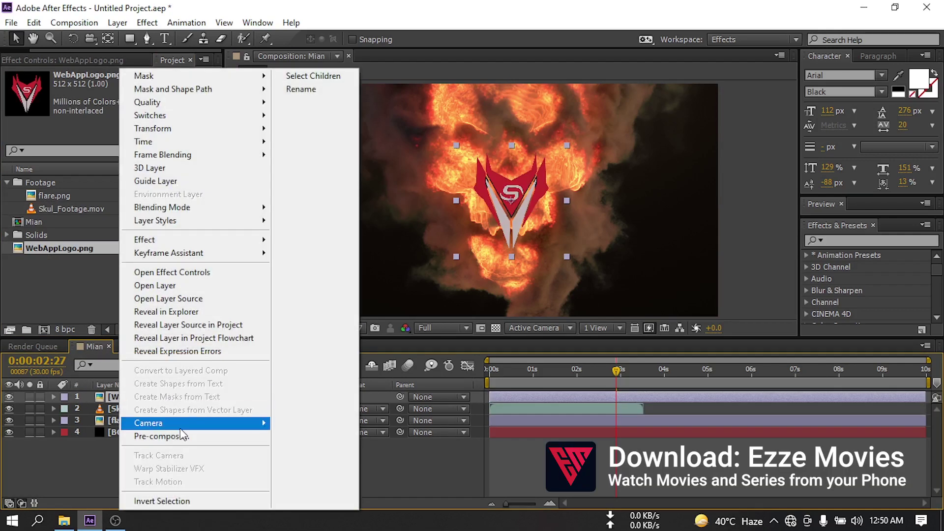
{"action": "left_click", "coordinate": [157, 436]}
{"action": "type", "text": "Log"}
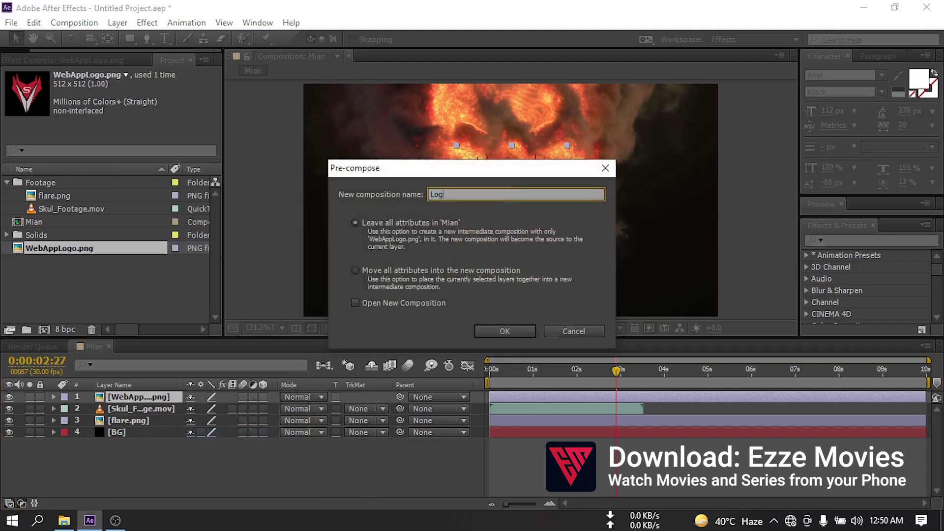
{"action": "type", "text": "o_comp"}
{"action": "left_click", "coordinate": [354, 271]}
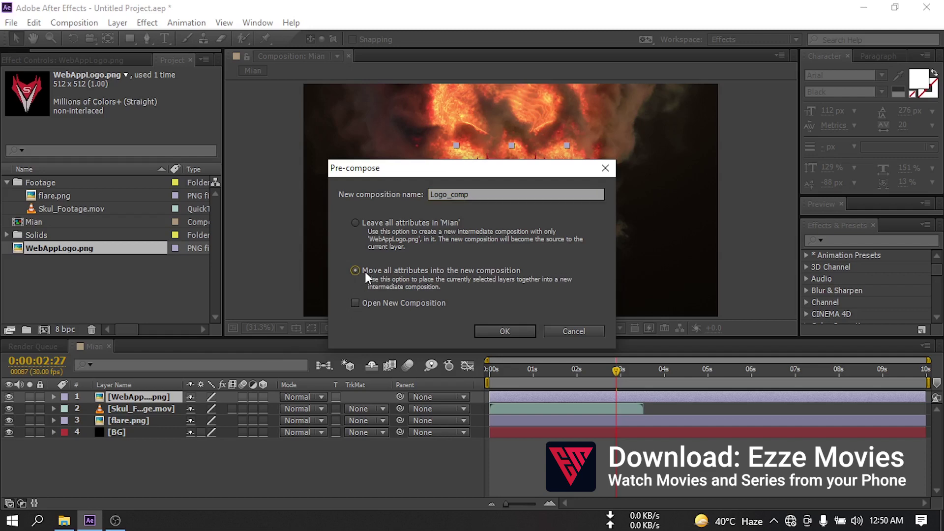
{"action": "left_click", "coordinate": [506, 331]}
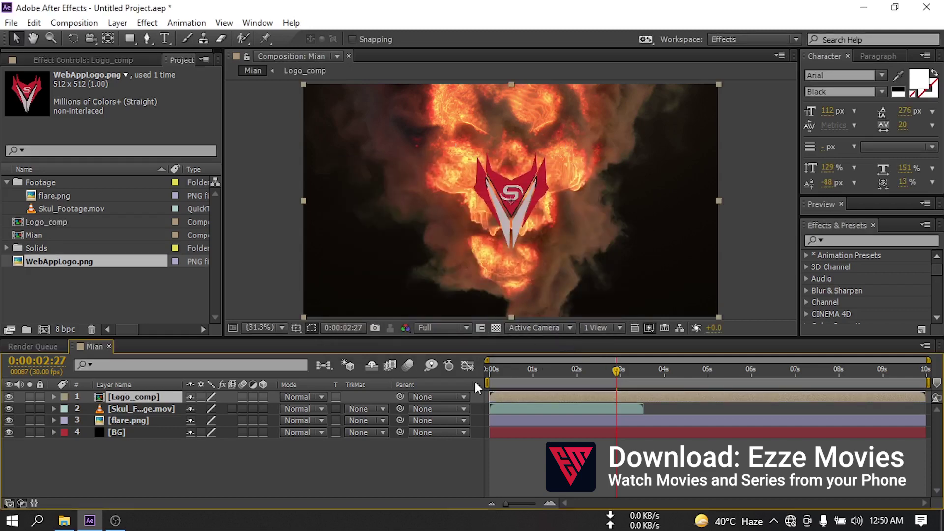
Start Logo_comp at 0:00:02:27 and keyframe its Opacity from 0% there to 100% at 0:00:03:20.
{"action": "left_click_drag", "start_coordinate": [491, 396], "coordinate": [615, 404]}
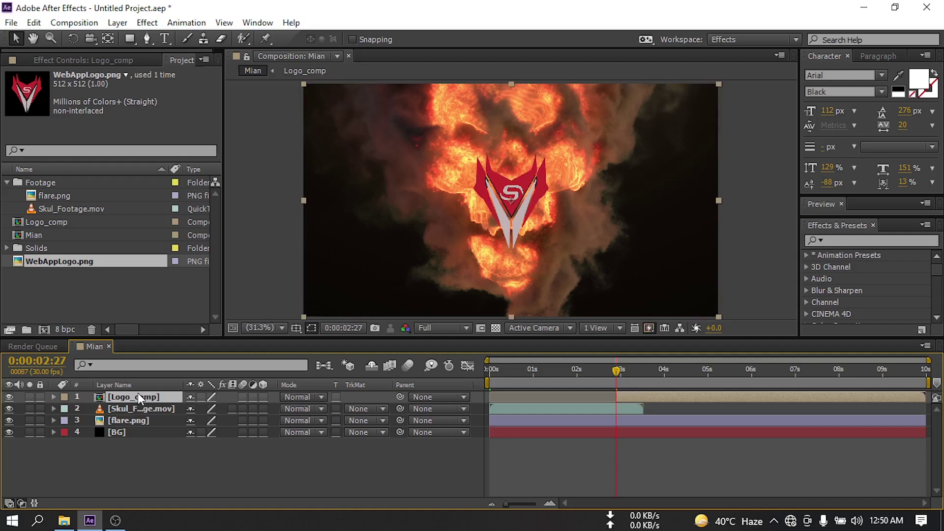
{"action": "key", "text": "t"}
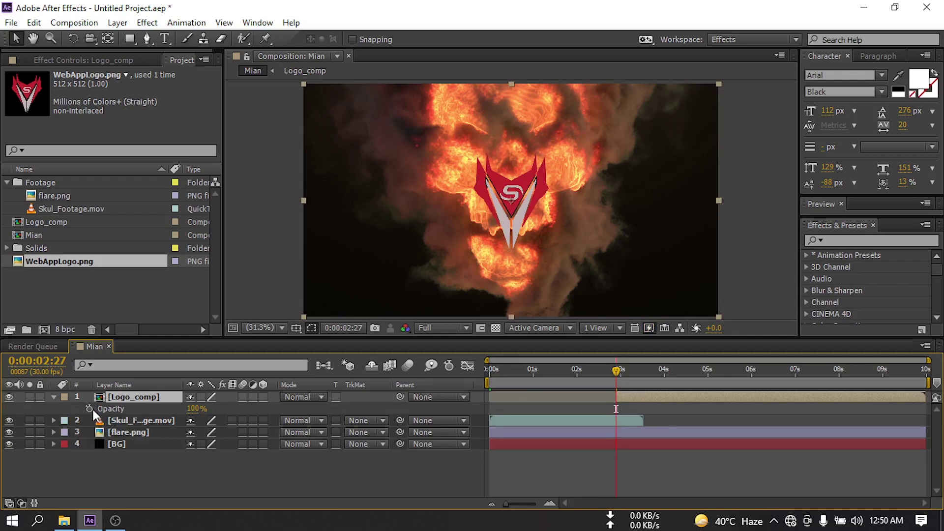
{"action": "left_click", "coordinate": [89, 409]}
{"action": "left_click", "coordinate": [192, 409]}
{"action": "type", "text": "0"}
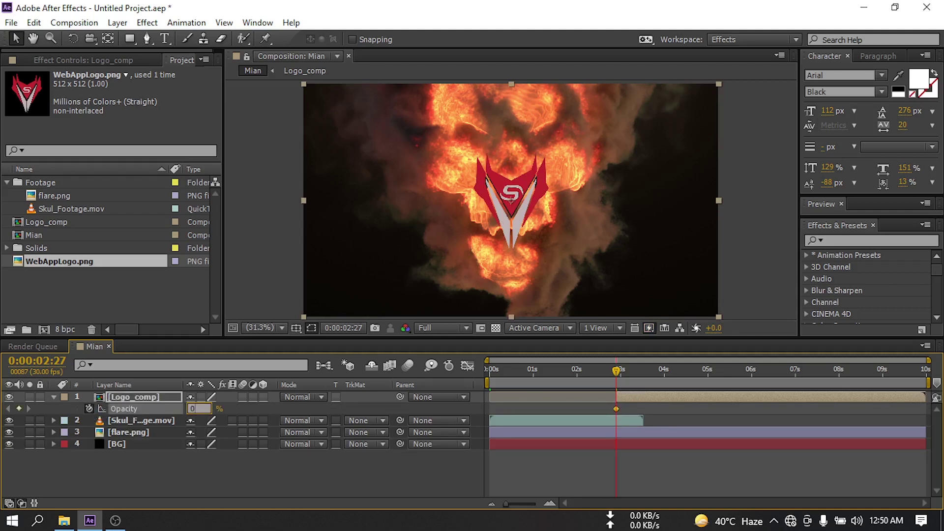
{"action": "key", "text": "Return"}
{"action": "left_click_drag", "start_coordinate": [618, 370], "coordinate": [651, 370]}
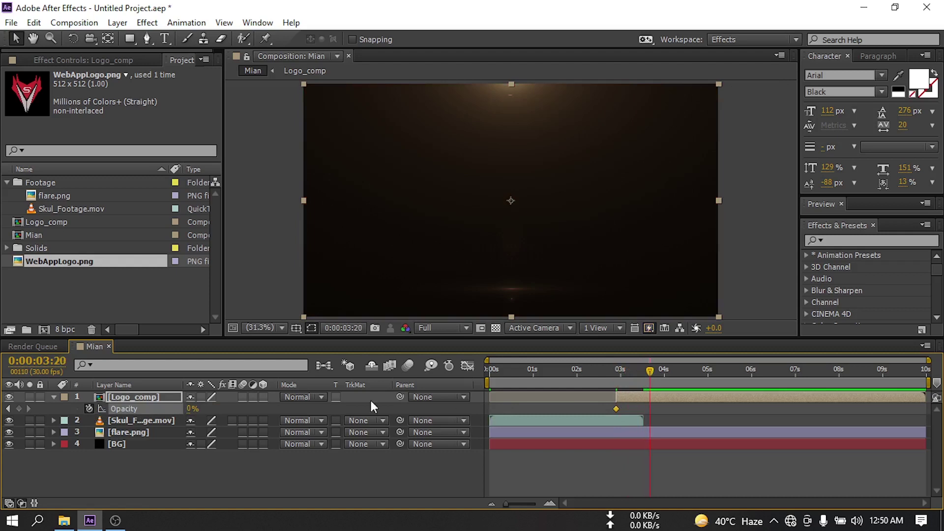
{"action": "left_click_drag", "start_coordinate": [192, 409], "coordinate": [556, 408]}
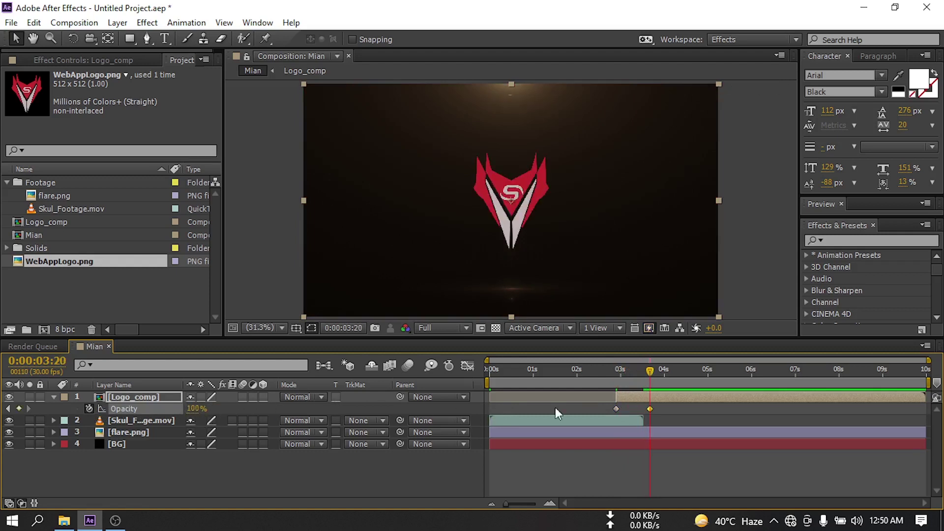
{"action": "left_click_drag", "start_coordinate": [646, 372], "coordinate": [614, 376]}
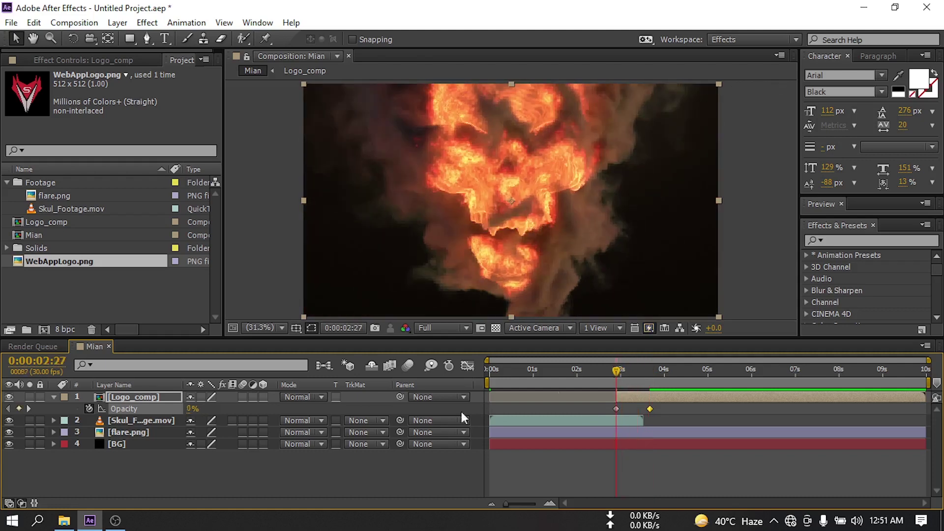
Duplicate the Skul_Footage layer.
{"action": "left_click", "coordinate": [53, 396]}
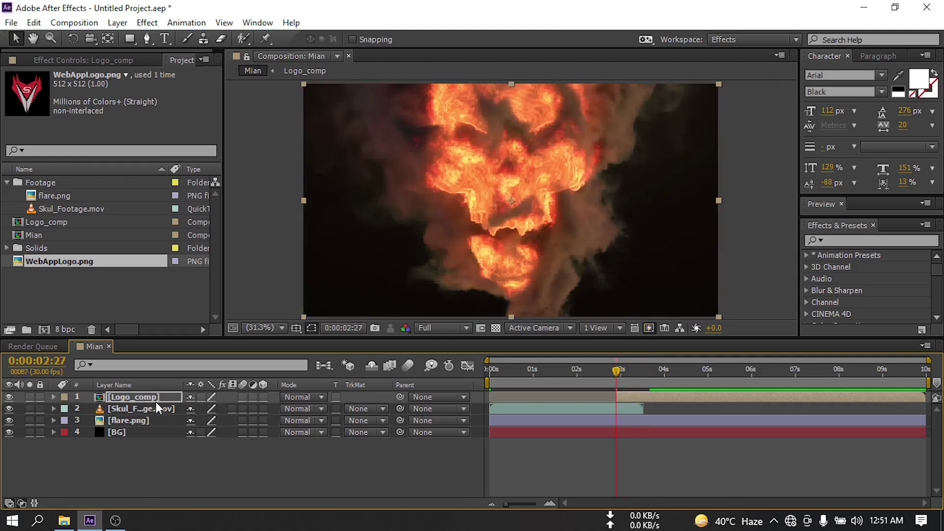
{"action": "left_click", "coordinate": [134, 409]}
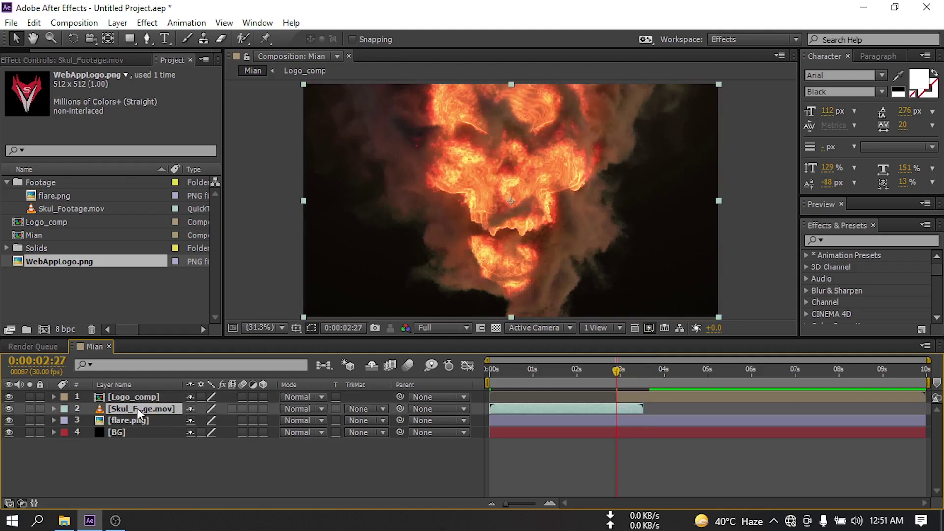
{"action": "left_click", "coordinate": [39, 25]}
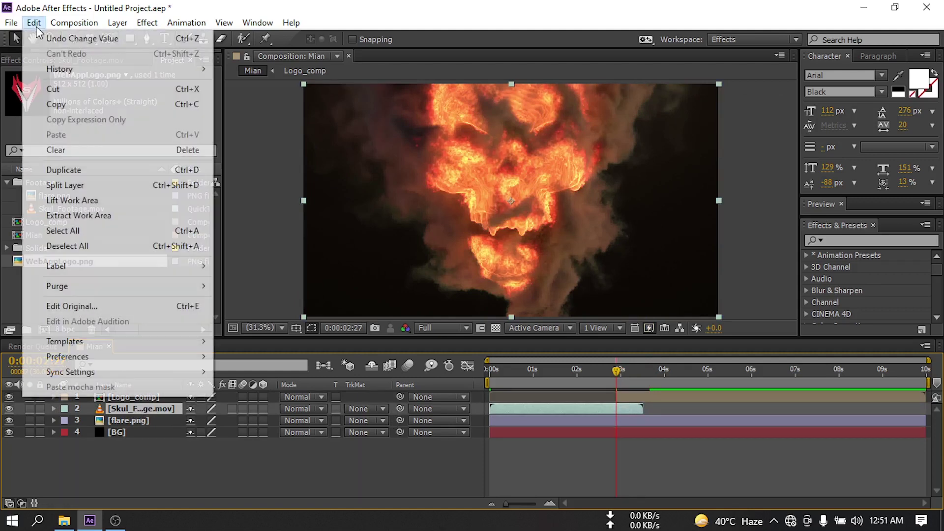
{"action": "left_click", "coordinate": [80, 170]}
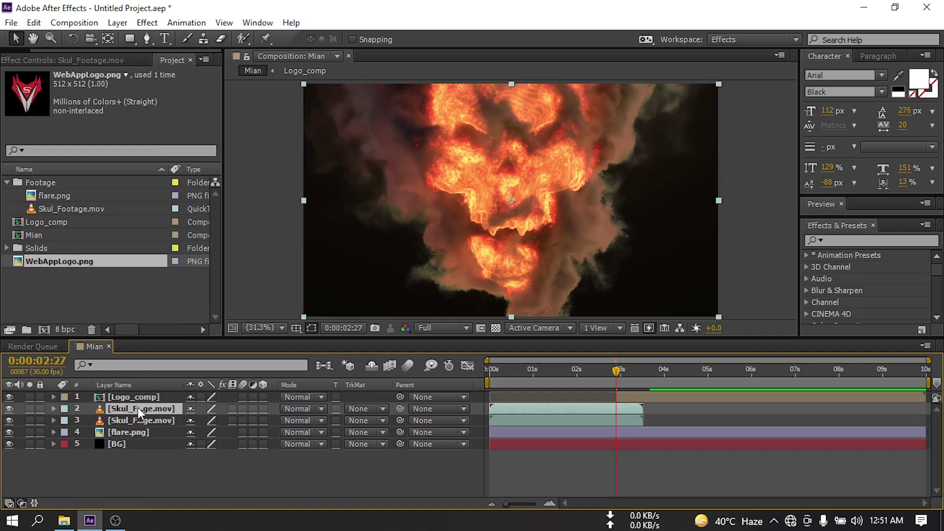
Set the duplicated skull layer to 12% opacity with Add blending mode.
{"action": "key", "text": "t"}
{"action": "left_click", "coordinate": [196, 421]}
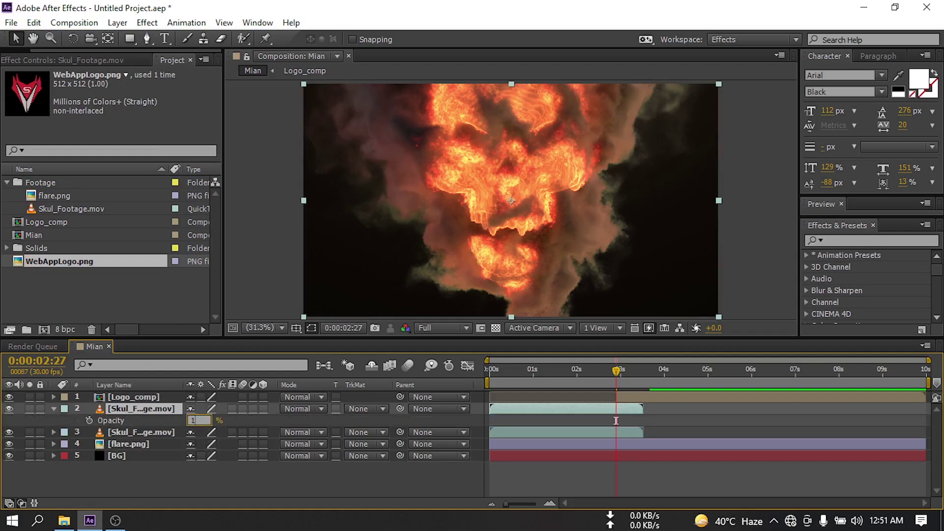
{"action": "type", "text": "12"}
{"action": "key", "text": "Return"}
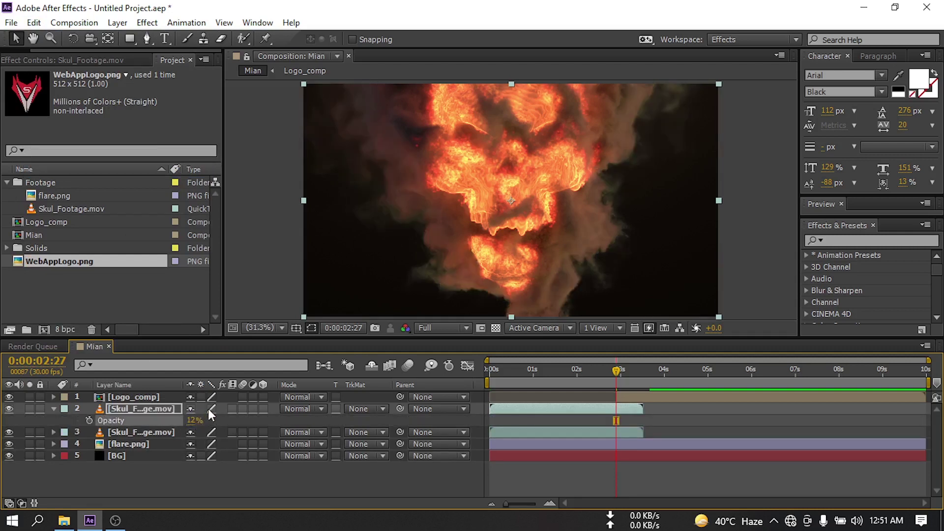
{"action": "left_click", "coordinate": [291, 407]}
{"action": "left_click", "coordinate": [347, 205]}
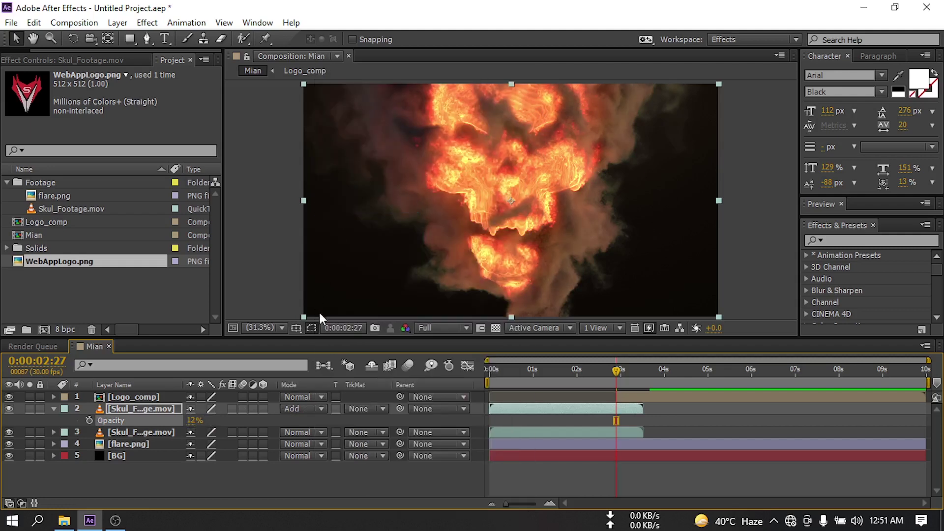
{"action": "left_click", "coordinate": [53, 409]}
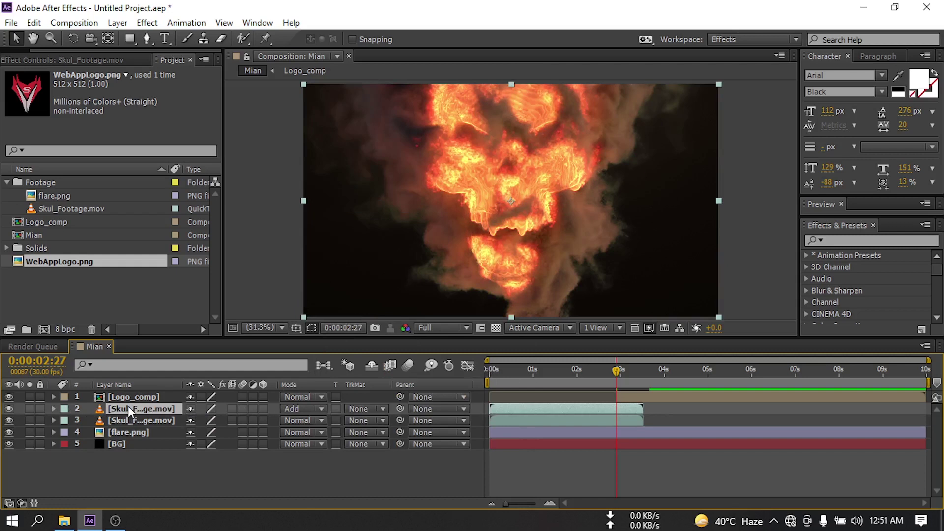
Apply Fast Blur with Blurriness 17 to the duplicated skull layer.
{"action": "key", "text": "ctrl+space"}
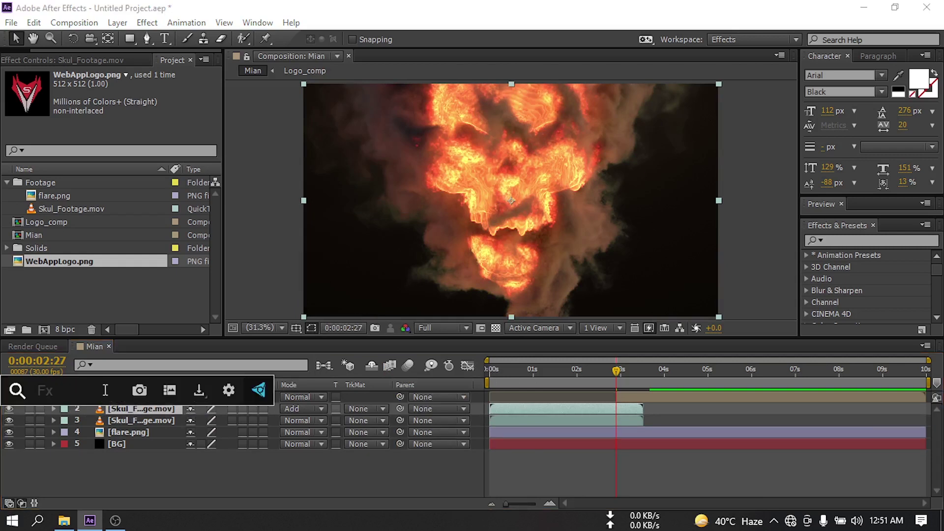
{"action": "type", "text": "fa"}
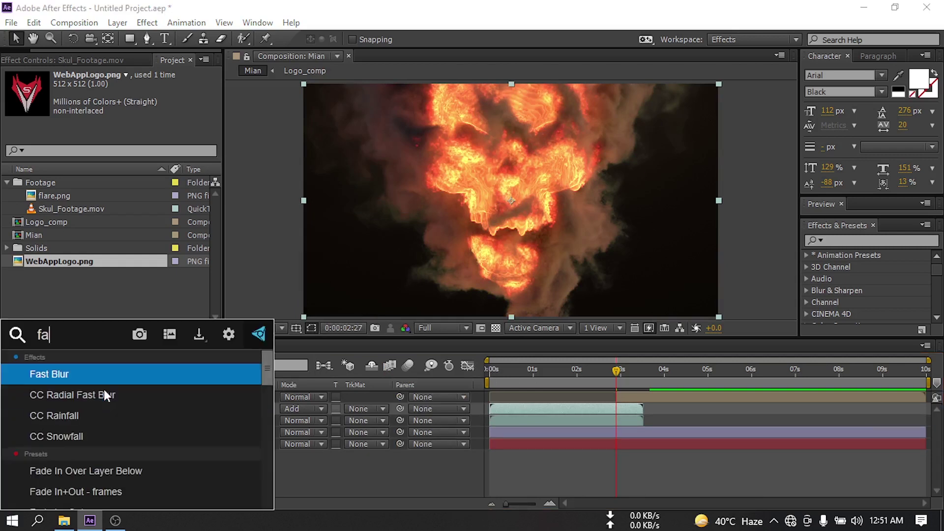
{"action": "left_click", "coordinate": [75, 378]}
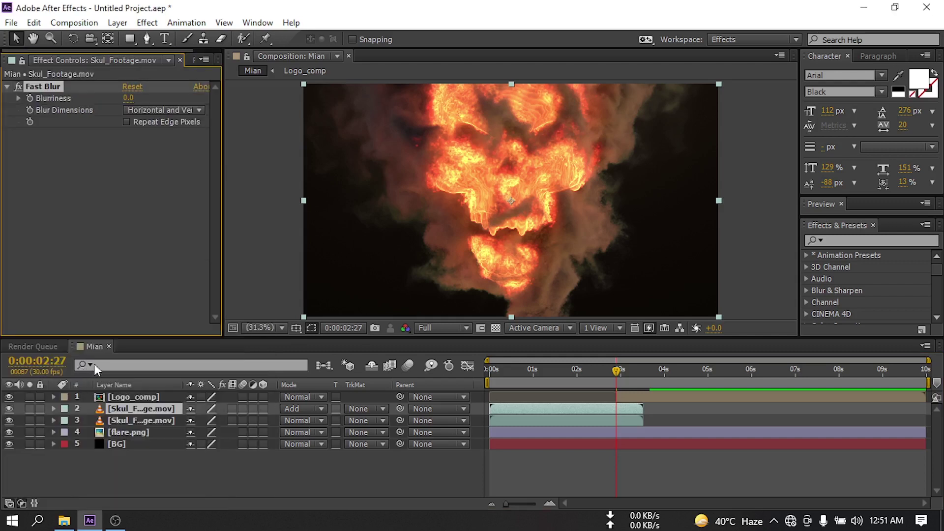
{"action": "left_click", "coordinate": [124, 99]}
{"action": "type", "text": "17"}
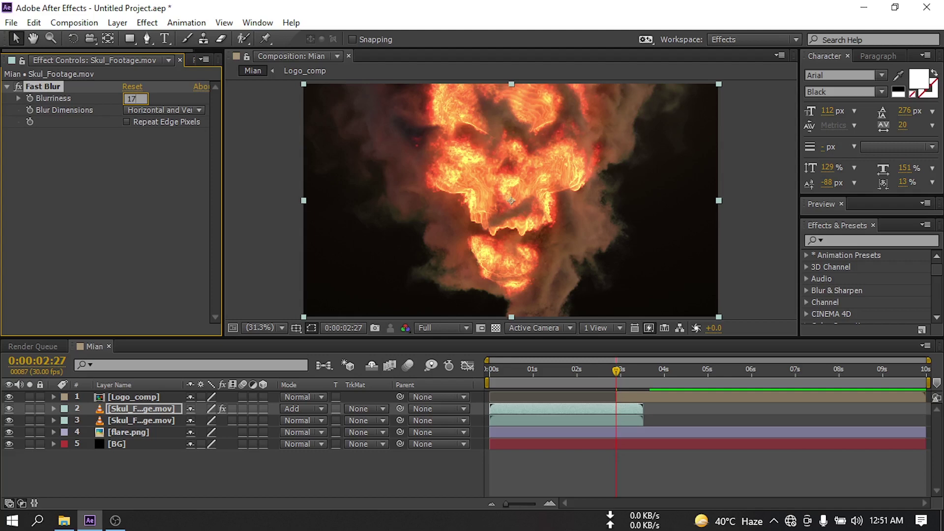
{"action": "key", "text": "Return"}
{"action": "left_click_drag", "start_coordinate": [617, 376], "coordinate": [615, 377]}
Move Logo_comp below both skull layers in the stack.
{"action": "left_click_drag", "start_coordinate": [137, 393], "coordinate": [120, 425]}
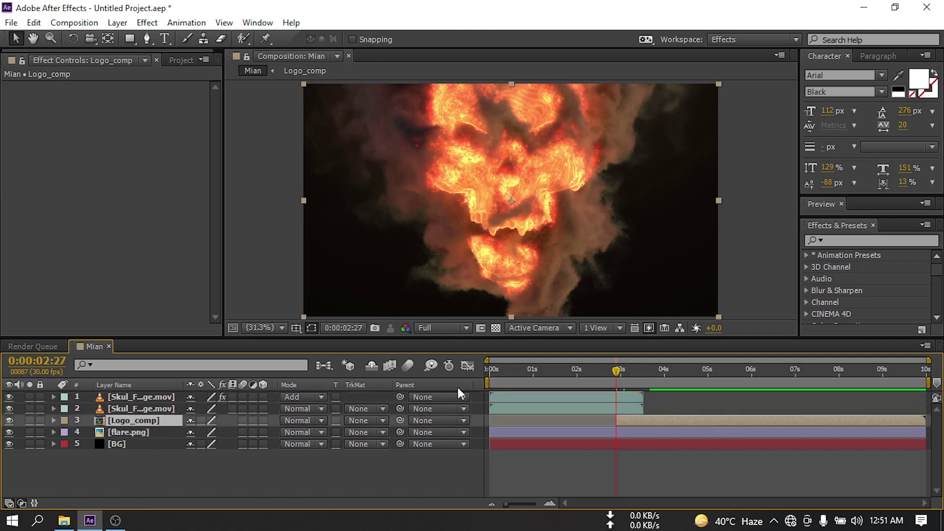
{"action": "key", "text": "ctrl+z"}
{"action": "key", "text": "ctrl+shift+z"}
Select both Skul_Footage layers and pre-compose them into a composition named 'skull'.
{"action": "left_click", "coordinate": [131, 409]}
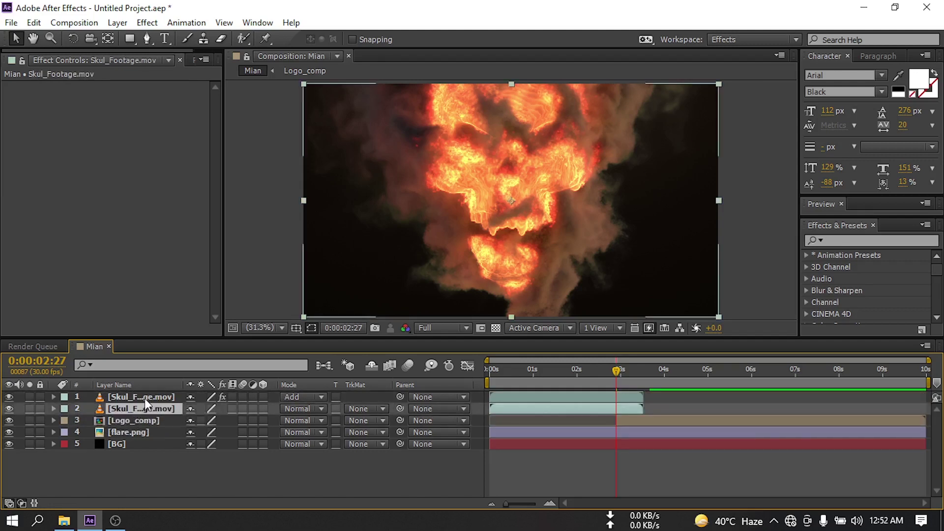
{"action": "left_click", "coordinate": [145, 398], "text": "ctrl"}
{"action": "right_click", "coordinate": [133, 397]}
{"action": "left_click", "coordinate": [183, 436]}
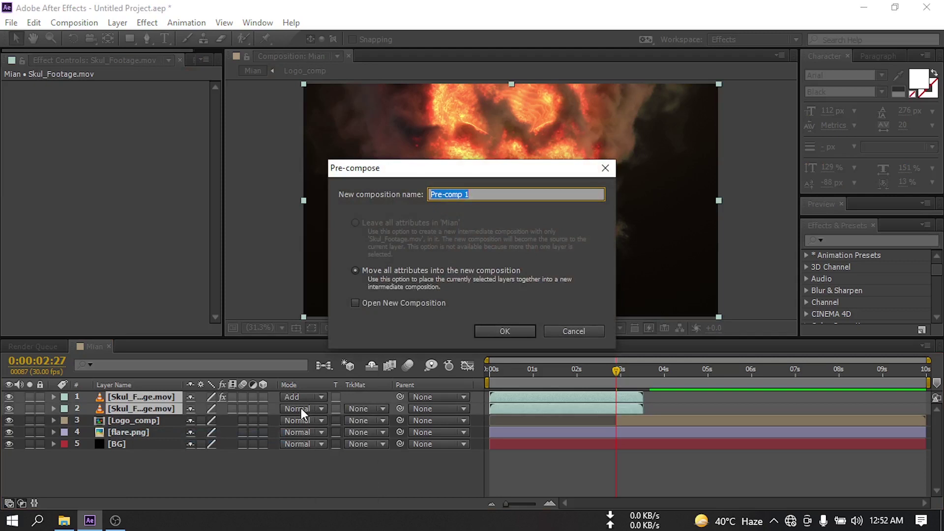
{"action": "type", "text": "skull"}
{"action": "left_click", "coordinate": [504, 331]}
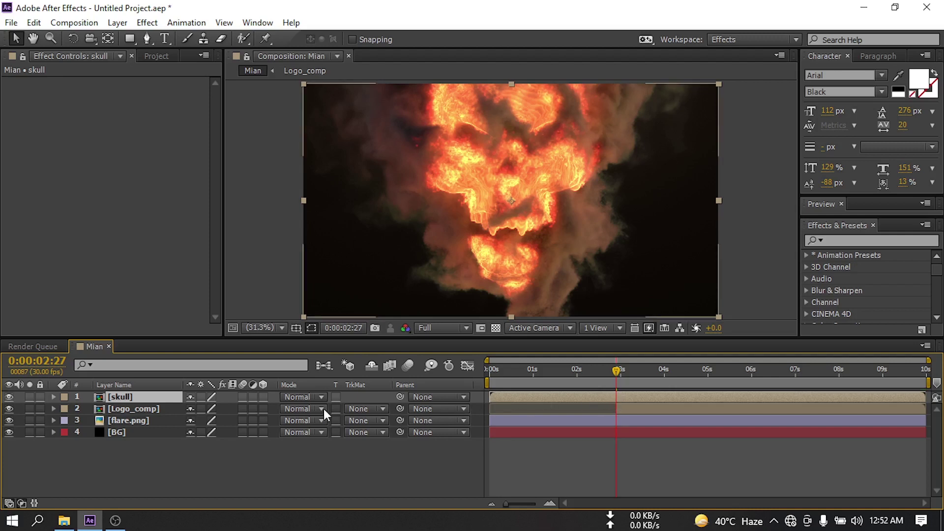
Keyframe the skull pre-comp's Opacity at 100%, then fade it to 0% around 0:00:03:15.
{"action": "key", "text": "t"}
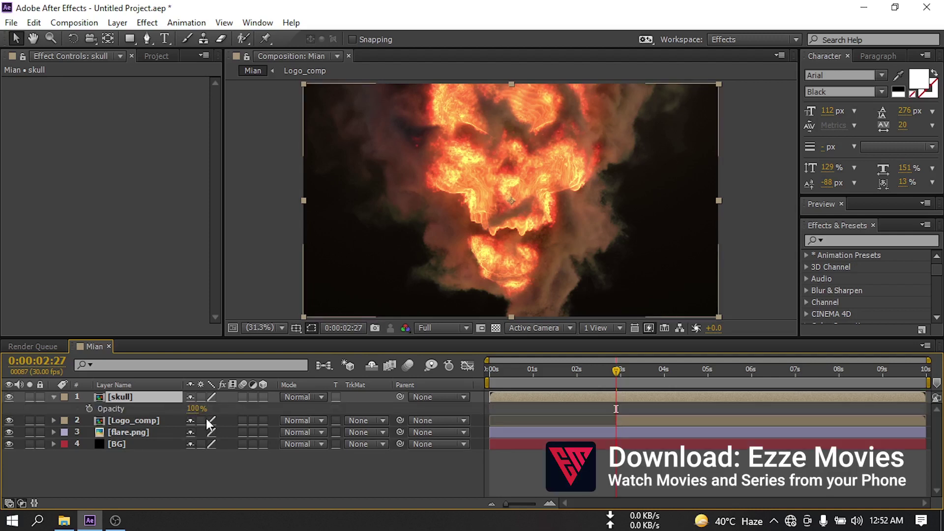
{"action": "left_click", "coordinate": [89, 408]}
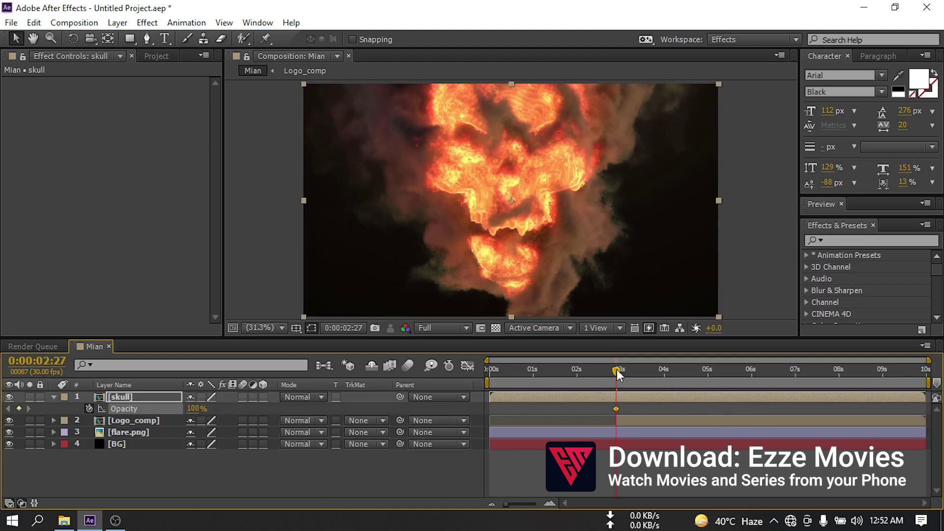
{"action": "left_click_drag", "start_coordinate": [617, 370], "coordinate": [631, 370]}
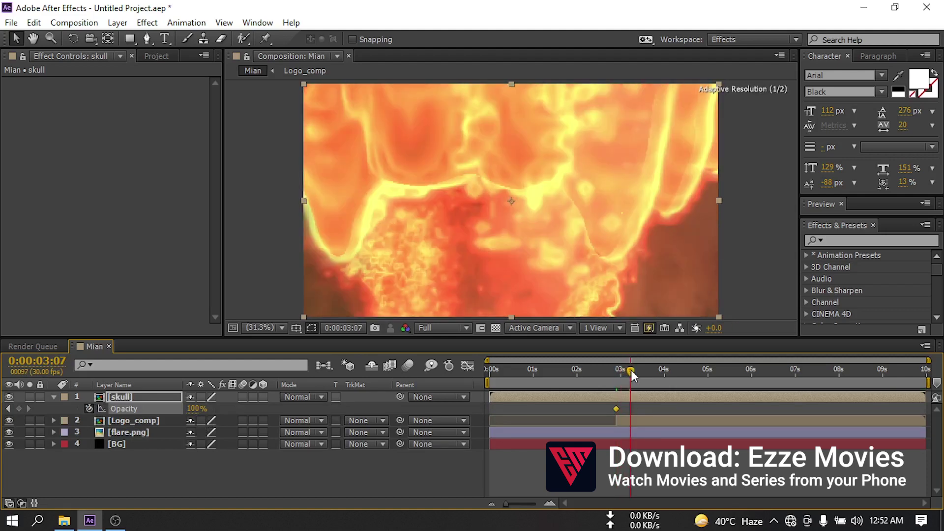
{"action": "left_click_drag", "start_coordinate": [631, 370], "coordinate": [644, 371]}
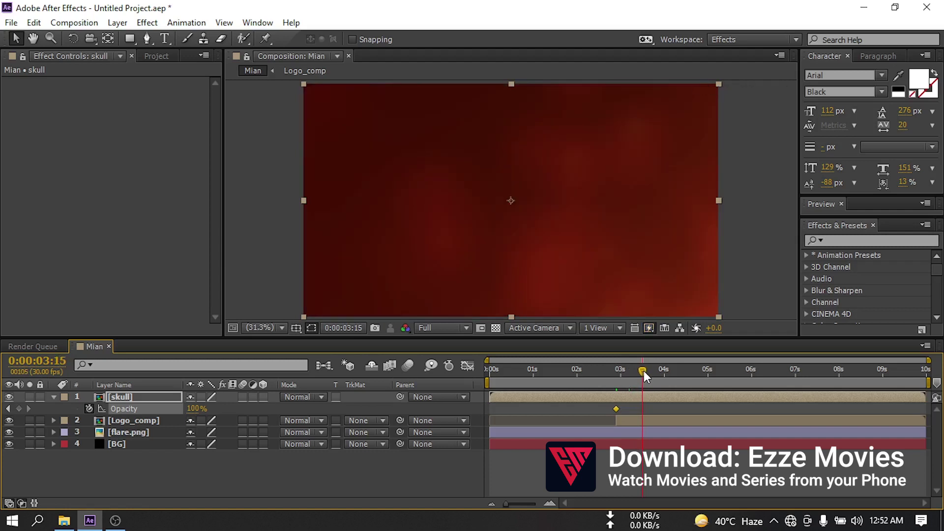
{"action": "left_click_drag", "start_coordinate": [196, 409], "coordinate": [134, 413]}
{"action": "left_click", "coordinate": [265, 483]}
{"action": "mouse_move", "coordinate": [643, 371]}
{"action": "left_mouse_down"}
{"action": "mouse_move", "coordinate": [605, 373]}
{"action": "mouse_move", "coordinate": [626, 370]}
{"action": "left_mouse_up"}
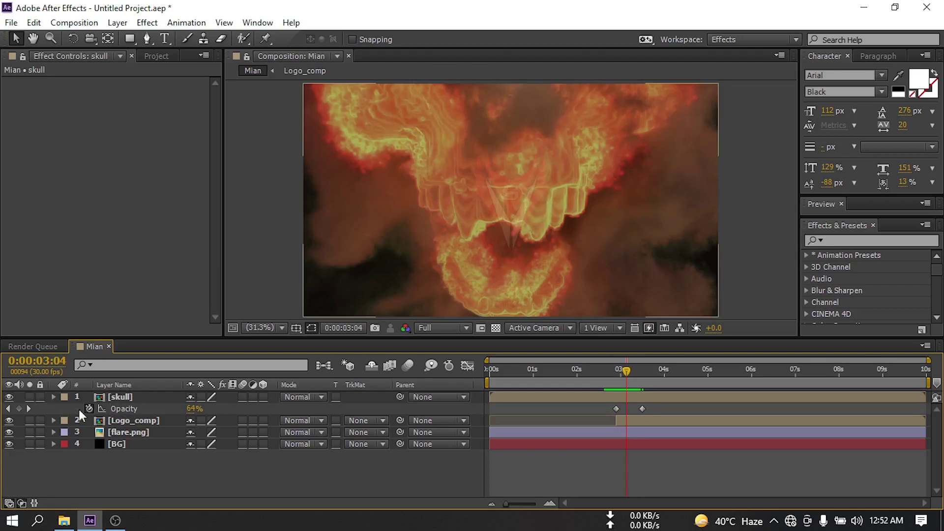
Apply Easy Ease to both of Logo_comp's Opacity keyframes.
{"action": "left_click", "coordinate": [121, 409]}
{"action": "key", "text": "t"}
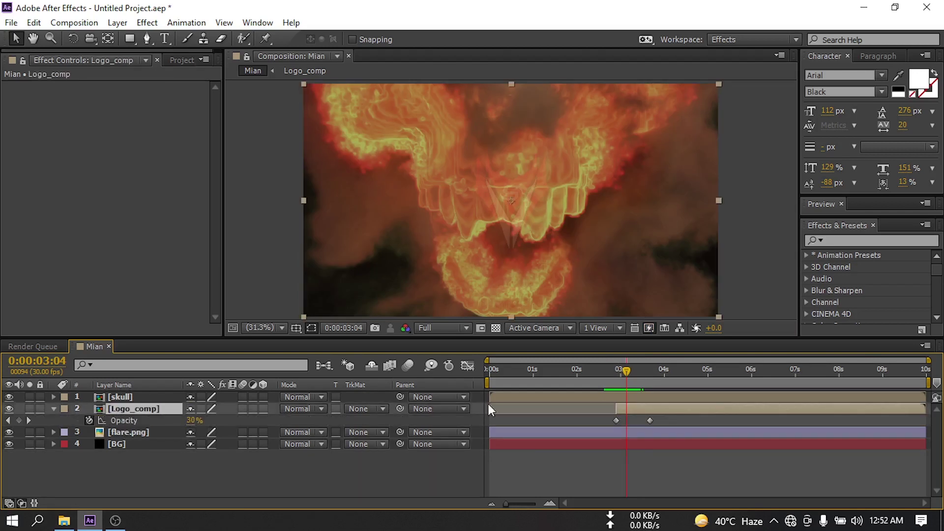
{"action": "left_click_drag", "start_coordinate": [664, 418], "coordinate": [608, 425]}
{"action": "right_click", "coordinate": [617, 419]}
{"action": "key", "text": "F9"}
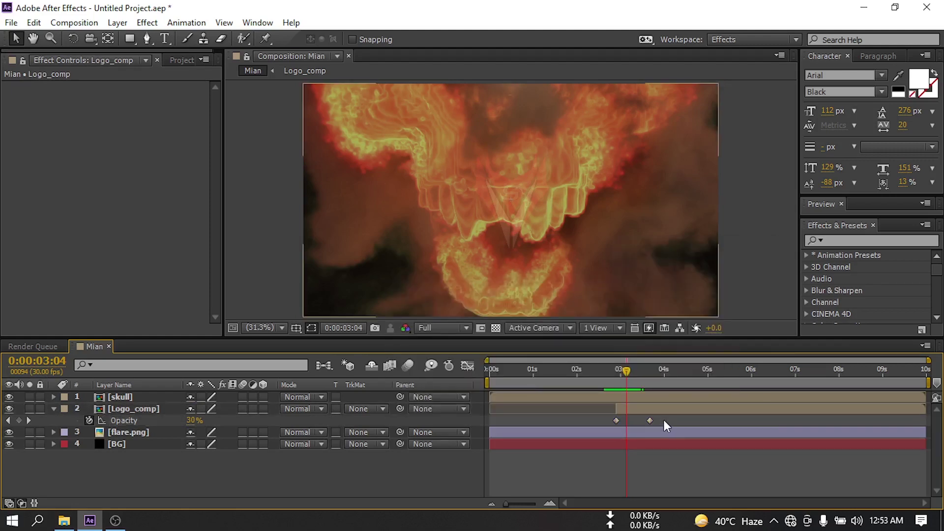
{"action": "right_click", "coordinate": [618, 420]}
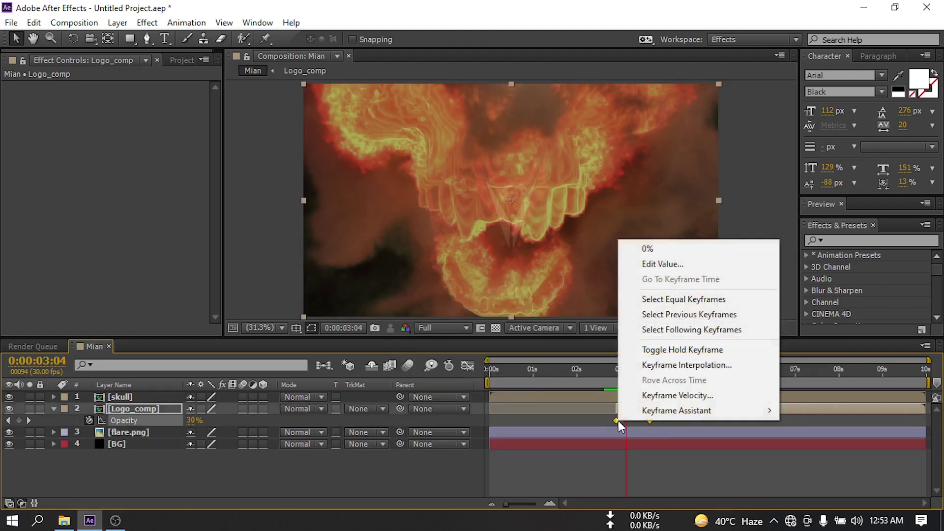
{"action": "mouse_move", "coordinate": [649, 417]}
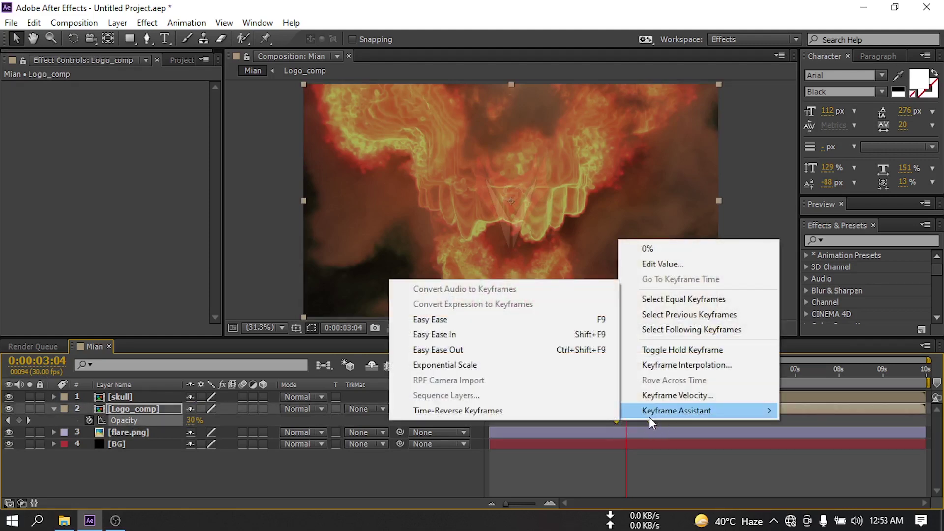
{"action": "left_click", "coordinate": [441, 320]}
{"action": "left_click_drag", "start_coordinate": [630, 370], "coordinate": [642, 370]}
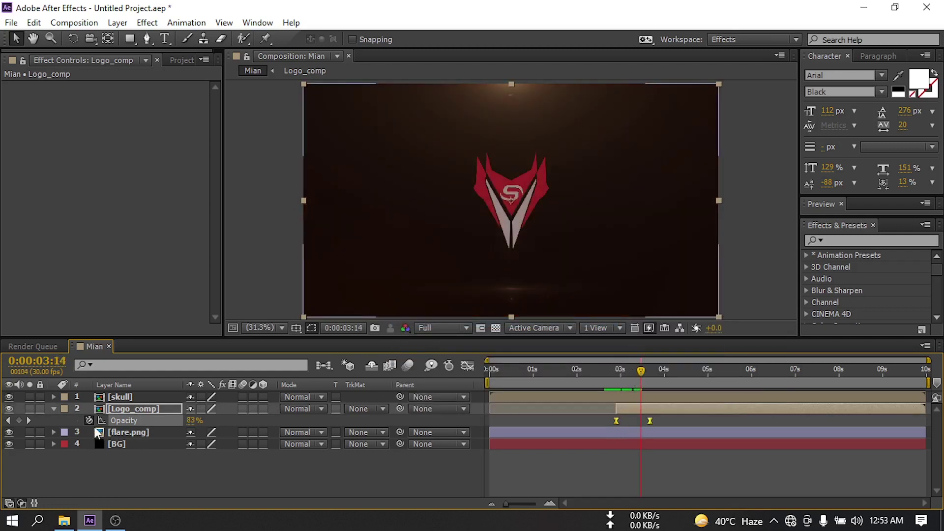
Add a new text layer reading 'GAMING' to the Mian composition.
{"action": "left_click", "coordinate": [53, 409]}
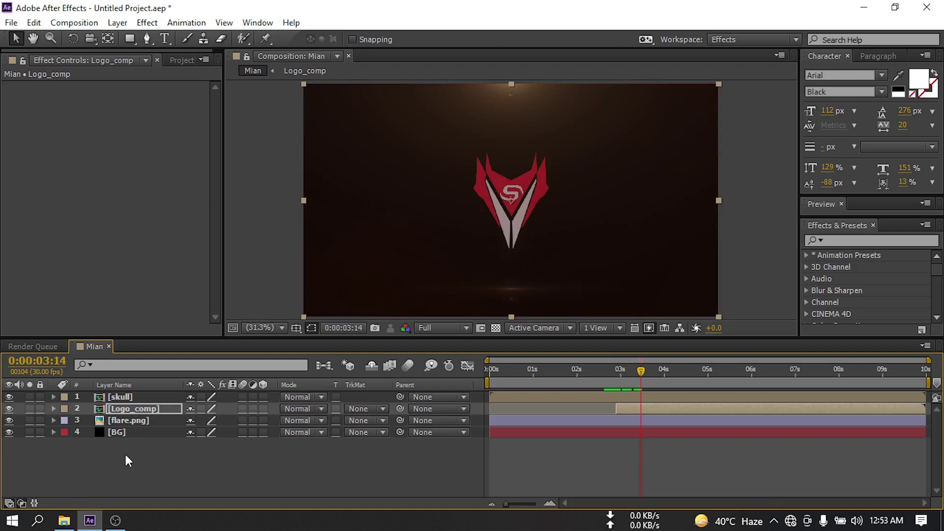
{"action": "right_click", "coordinate": [122, 454]}
{"action": "mouse_move", "coordinate": [180, 315]}
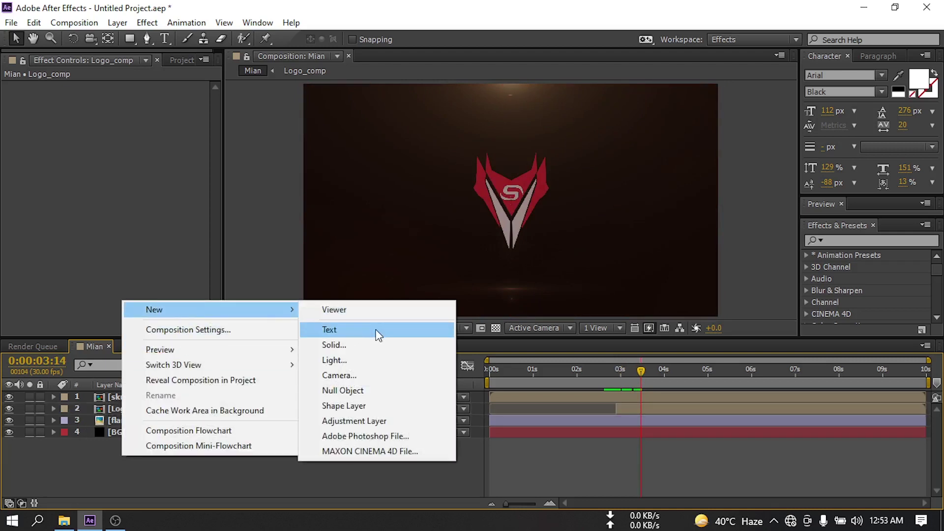
{"action": "left_click", "coordinate": [377, 331]}
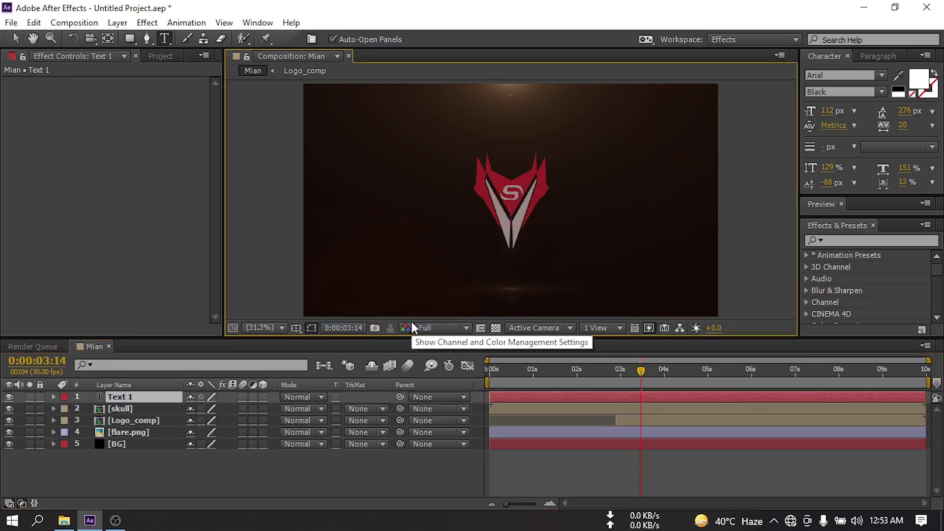
{"action": "type", "text": "G"}
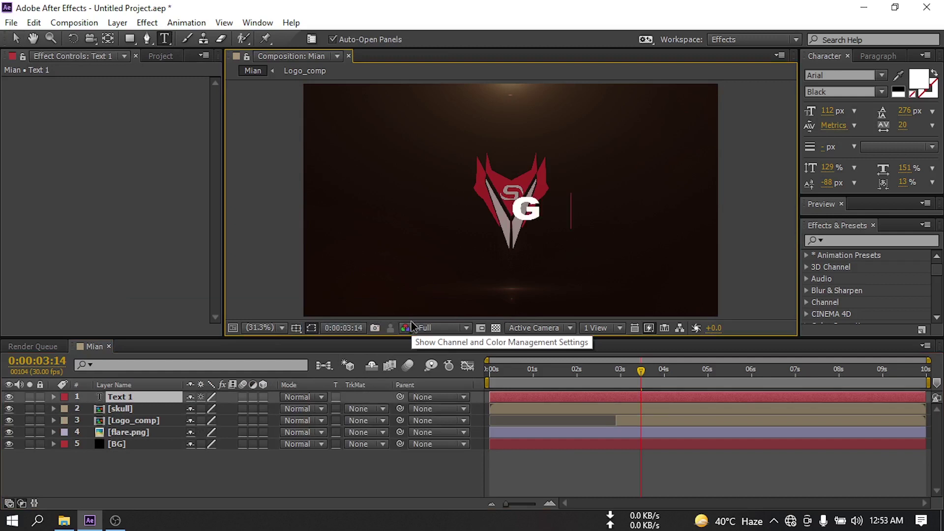
{"action": "type", "text": "AMING"}
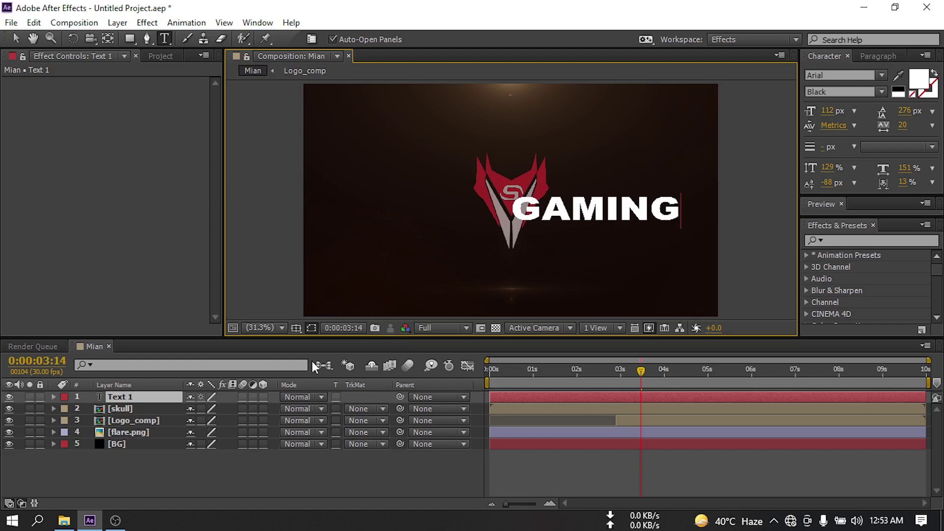
{"action": "left_click", "coordinate": [122, 400]}
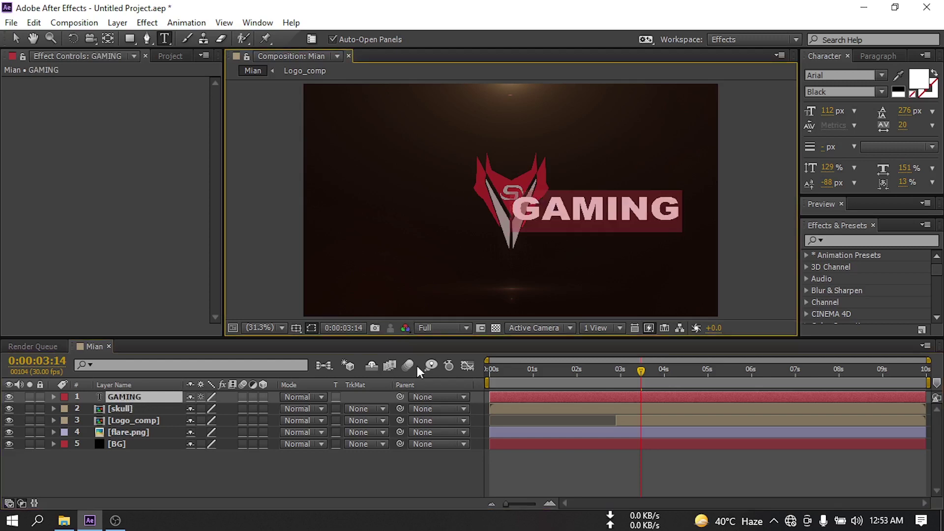
Set the GAMING text's font size to 60 px.
{"action": "left_click", "coordinate": [831, 111]}
{"action": "type", "text": "60"}
{"action": "key", "text": "Return"}
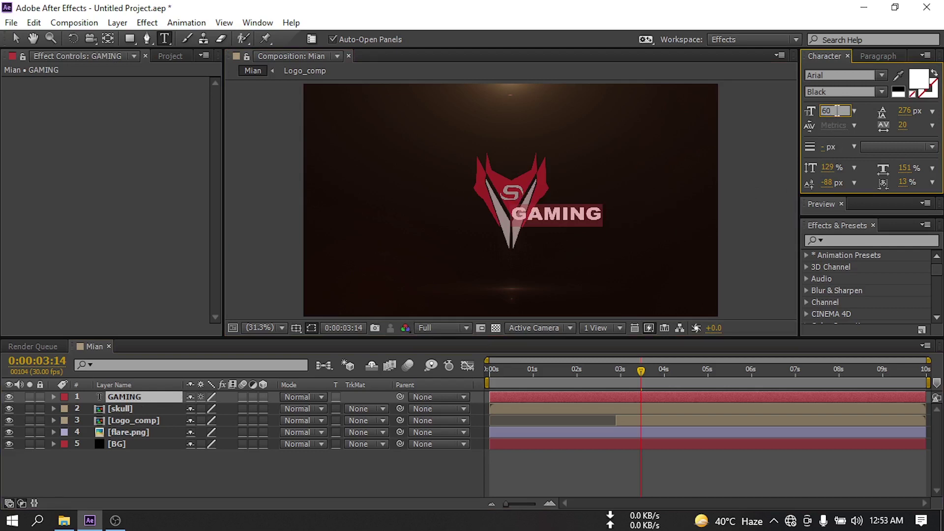
Set the GAMING text to 45 px in the Bold style.
{"action": "left_click", "coordinate": [838, 110]}
{"action": "type", "text": "45"}
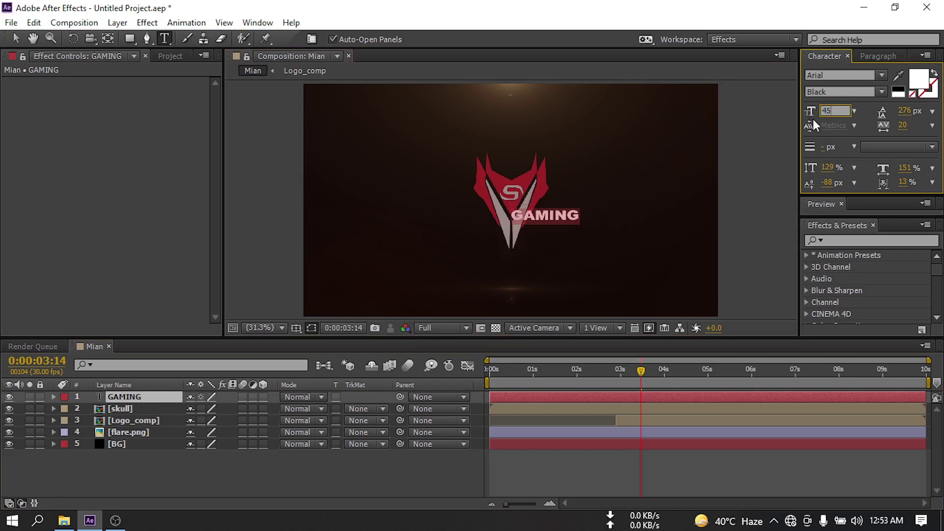
{"action": "left_click", "coordinate": [877, 90]}
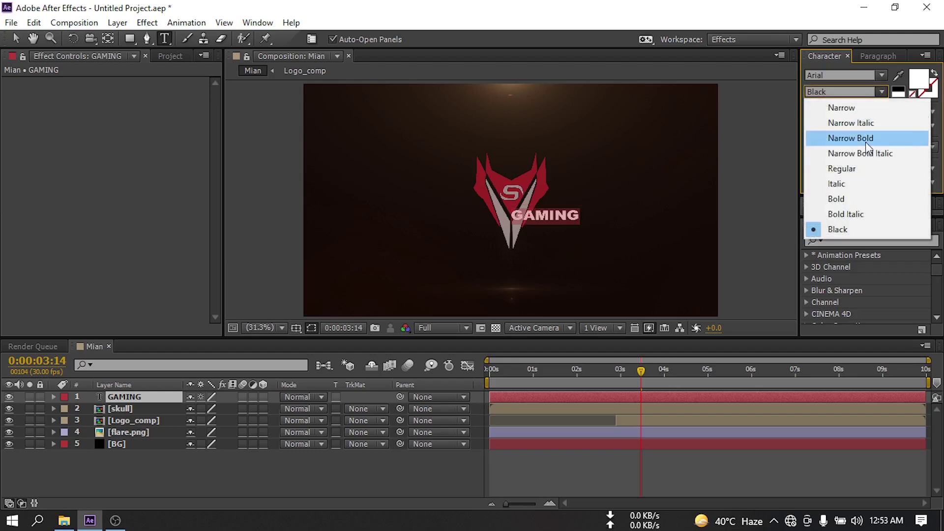
{"action": "left_click", "coordinate": [849, 200]}
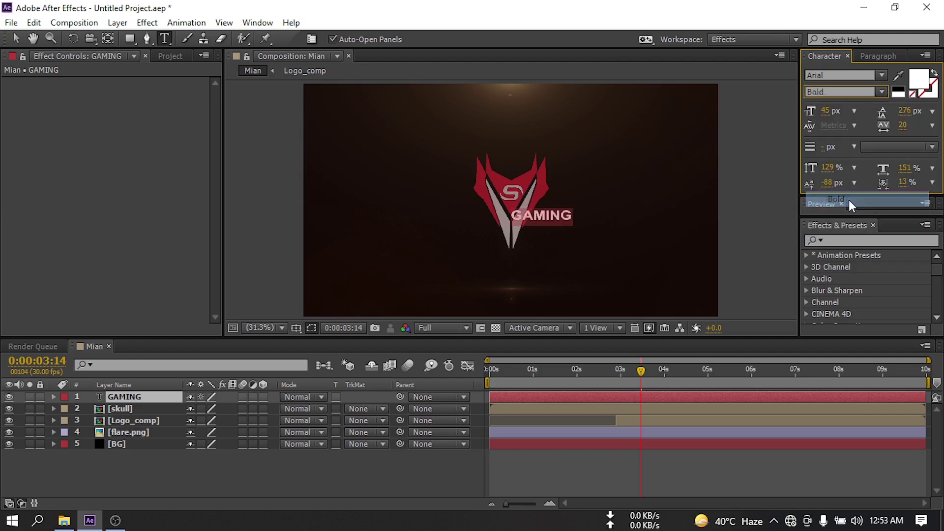
{"action": "left_click", "coordinate": [16, 40]}
{"action": "left_click", "coordinate": [373, 232]}
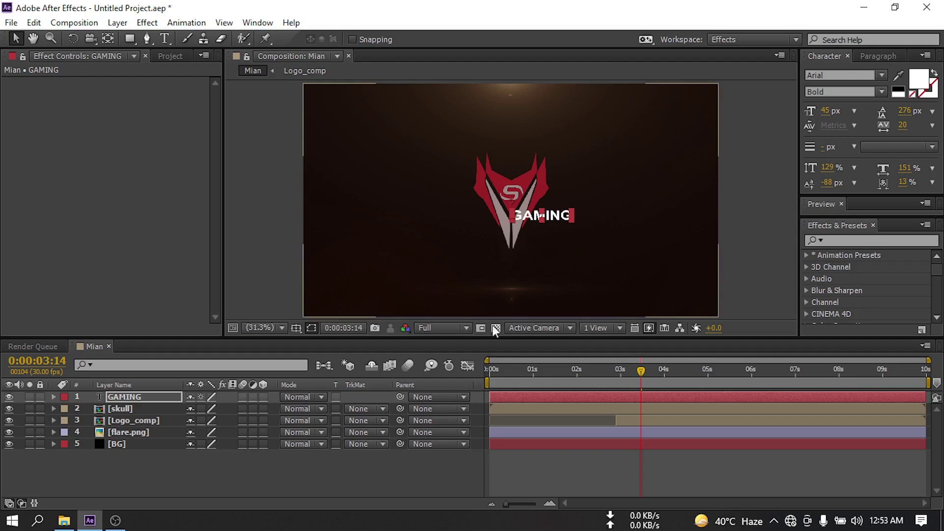
Drag the GAMING text layer down so it sits centred below the red S logo.
{"action": "left_click", "coordinate": [130, 396]}
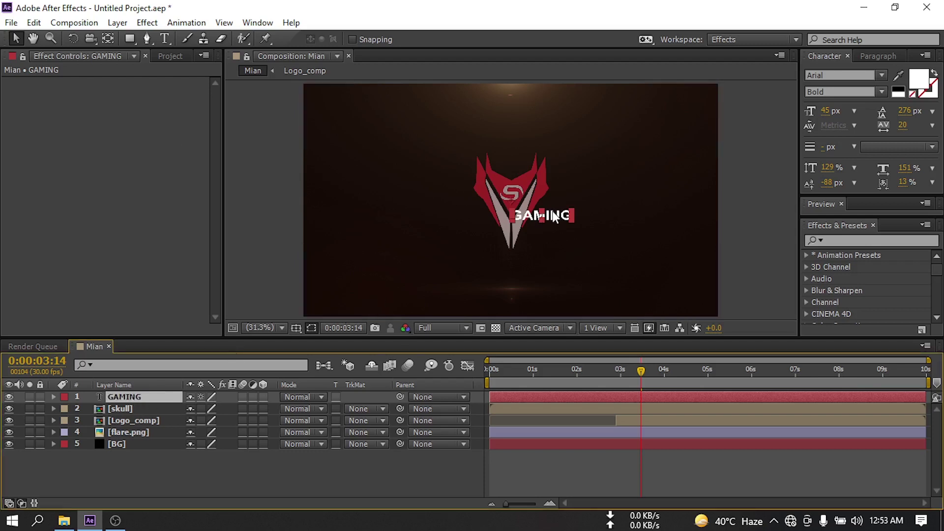
{"action": "left_click_drag", "start_coordinate": [555, 217], "coordinate": [521, 266]}
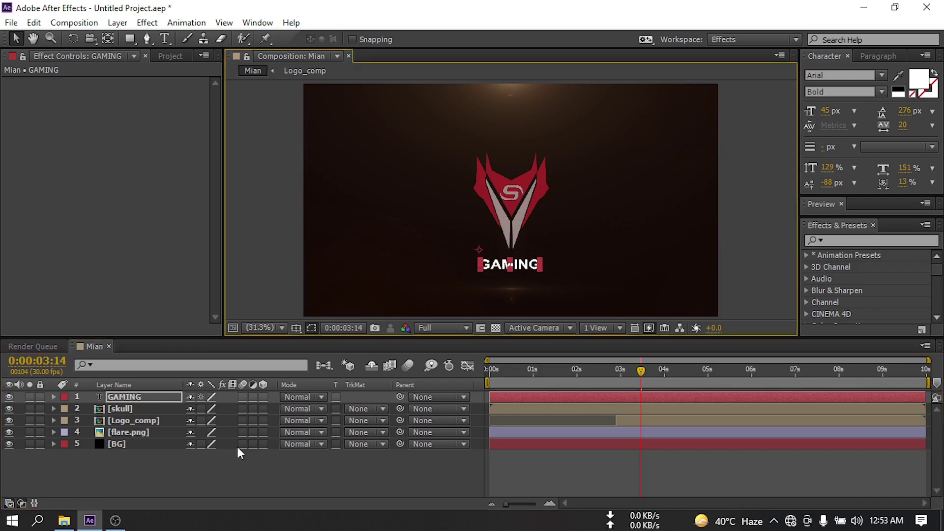
{"action": "left_click", "coordinate": [176, 471]}
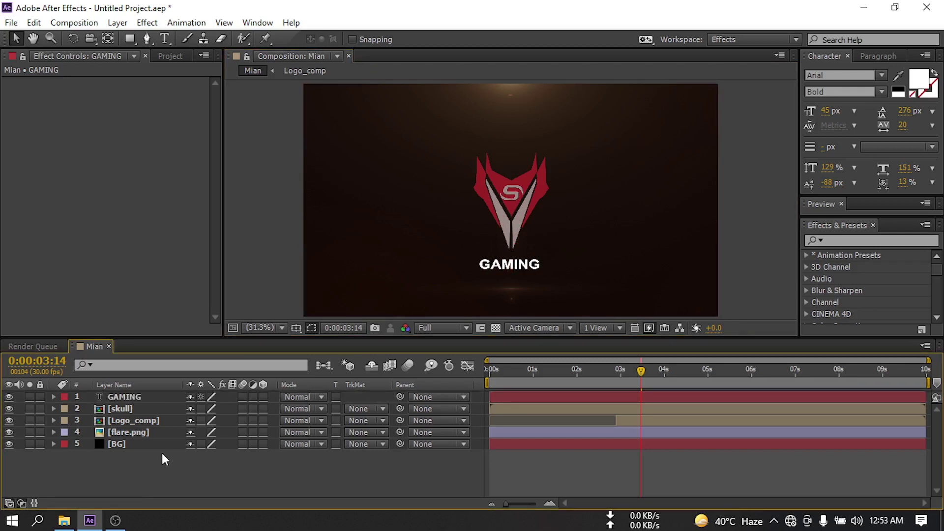
Try the Regular font style on the GAMING text, then switch back to Bold.
{"action": "double_click", "coordinate": [124, 396]}
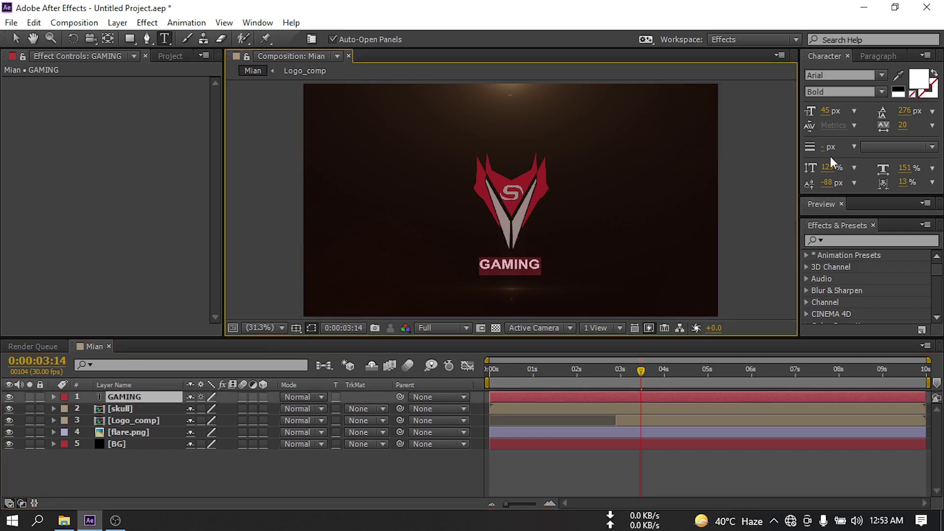
{"action": "left_click", "coordinate": [878, 92]}
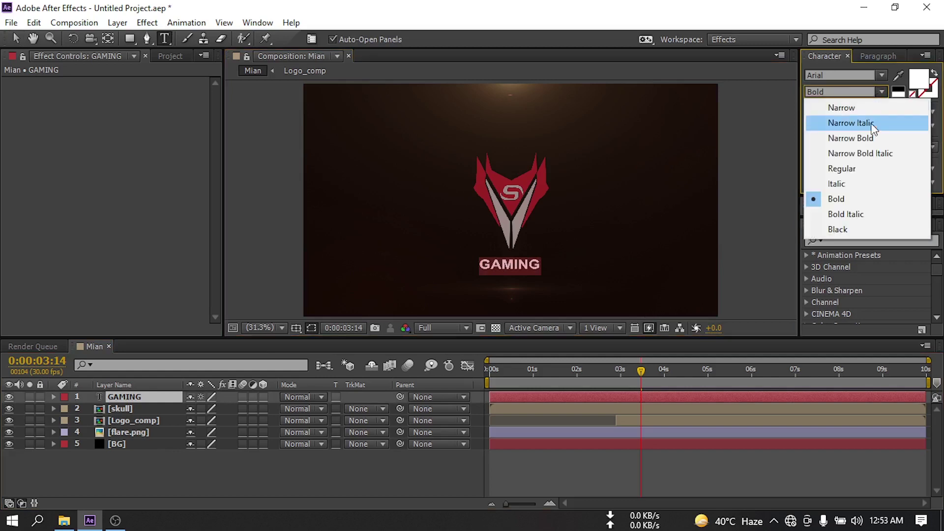
{"action": "left_click", "coordinate": [849, 168]}
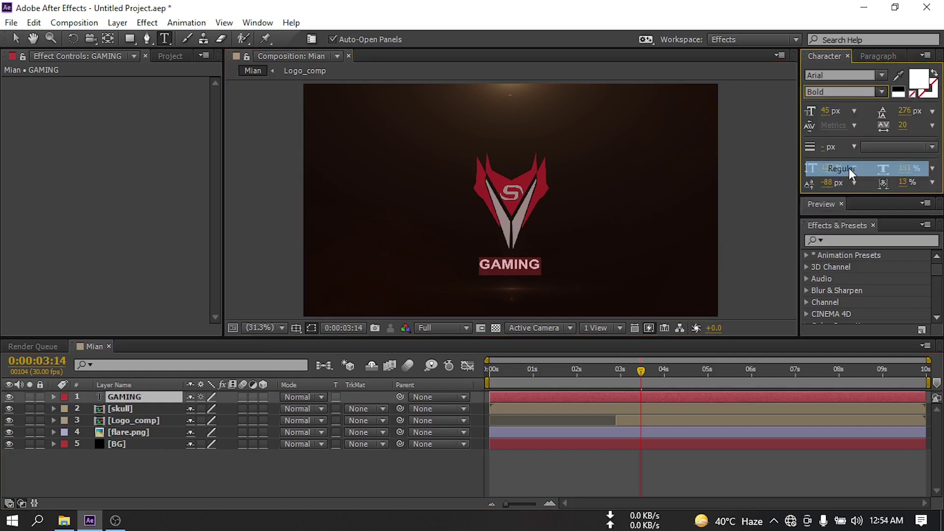
{"action": "left_click", "coordinate": [883, 91]}
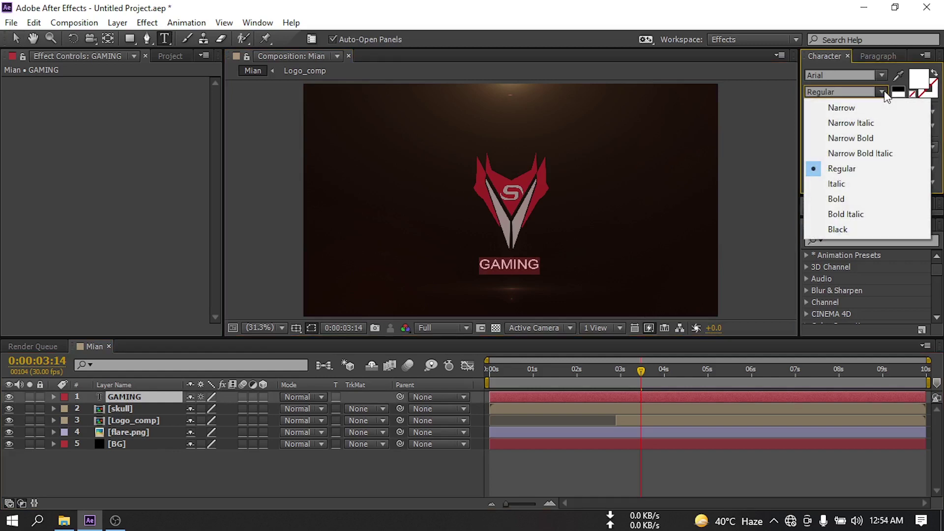
{"action": "left_click", "coordinate": [845, 197]}
{"action": "left_click", "coordinate": [232, 484]}
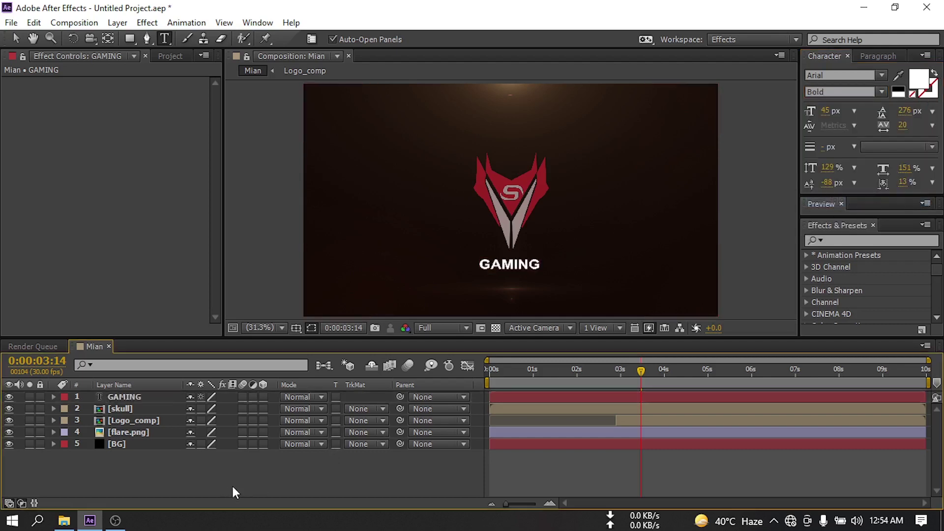
{"action": "left_click", "coordinate": [113, 396]}
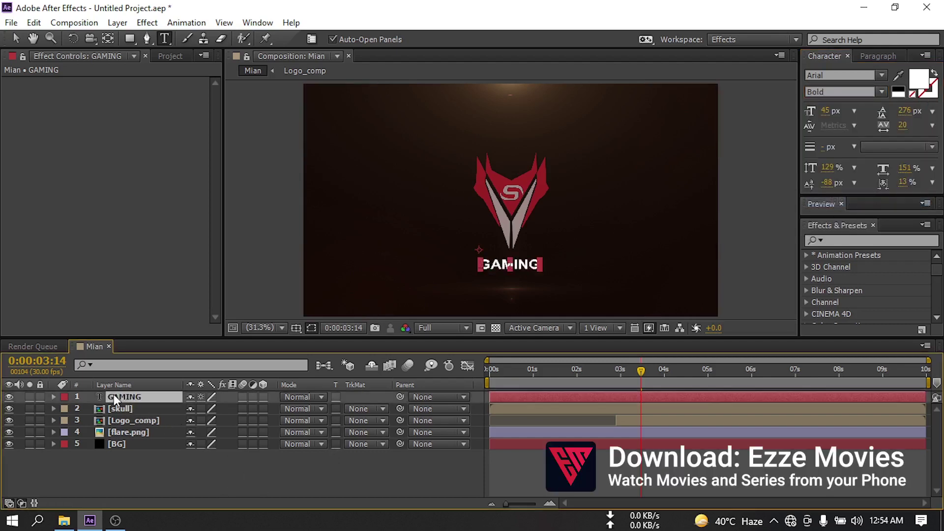
Pre-compose the GAMING layer as 'Text', moving all attributes into the new composition.
{"action": "right_click", "coordinate": [116, 394]}
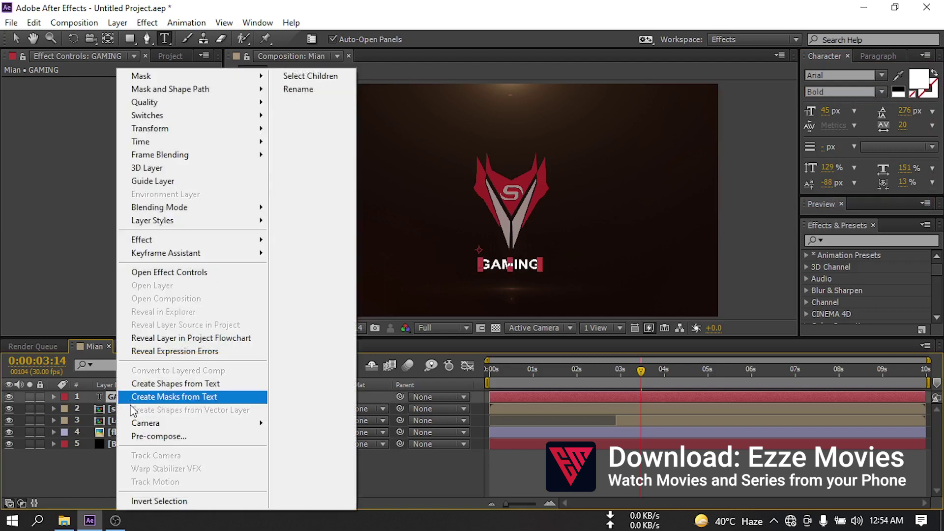
{"action": "left_click", "coordinate": [189, 436]}
{"action": "type", "text": "Text"}
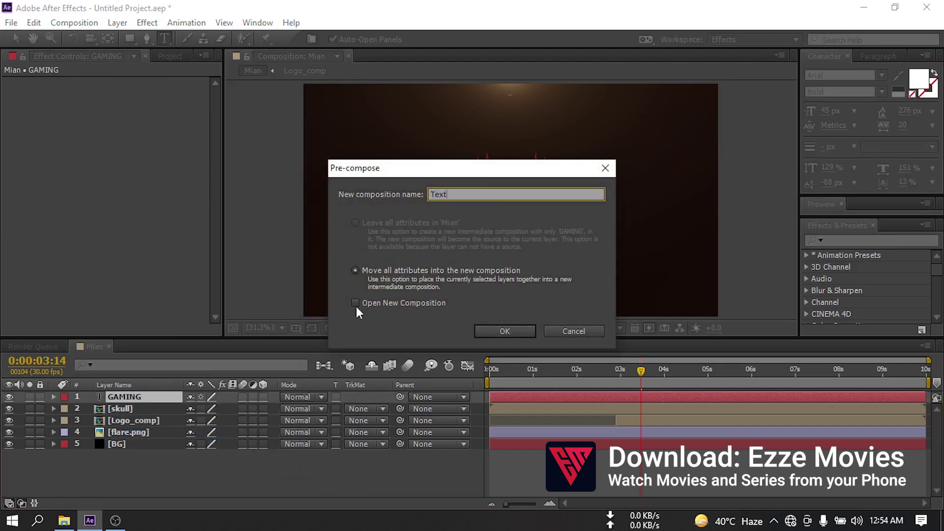
{"action": "left_click", "coordinate": [376, 271]}
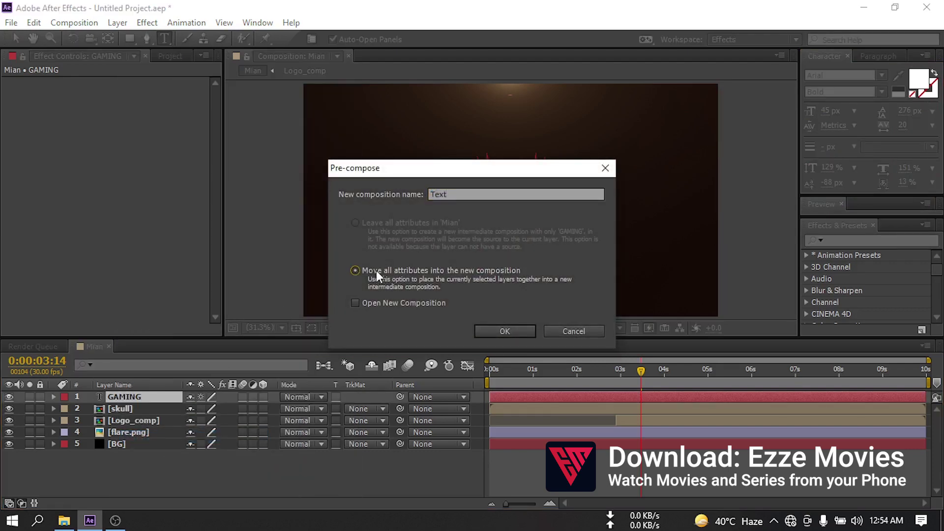
{"action": "left_click", "coordinate": [505, 331]}
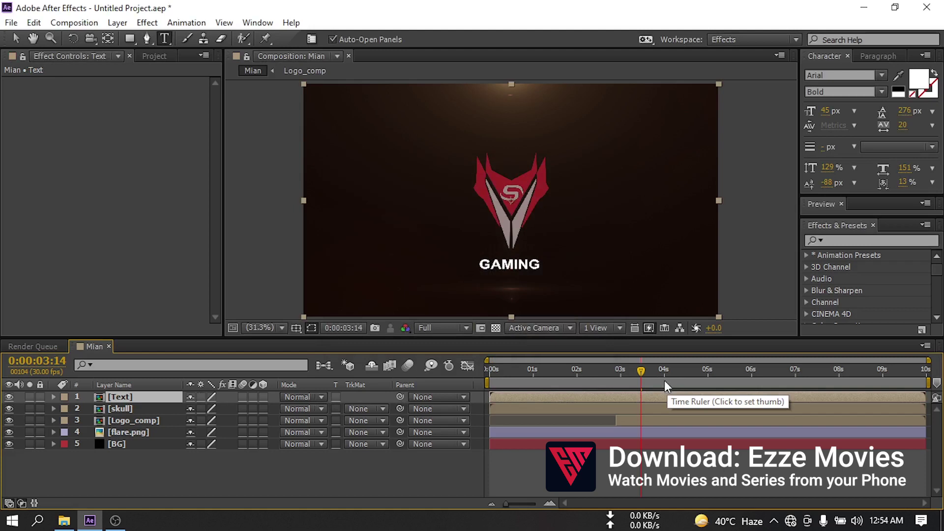
Trim the Text layer to start at 3:10 and keyframe Opacity from 0% at 3:10 to 100% at 3:21.
{"action": "left_click_drag", "start_coordinate": [640, 371], "coordinate": [632, 374]}
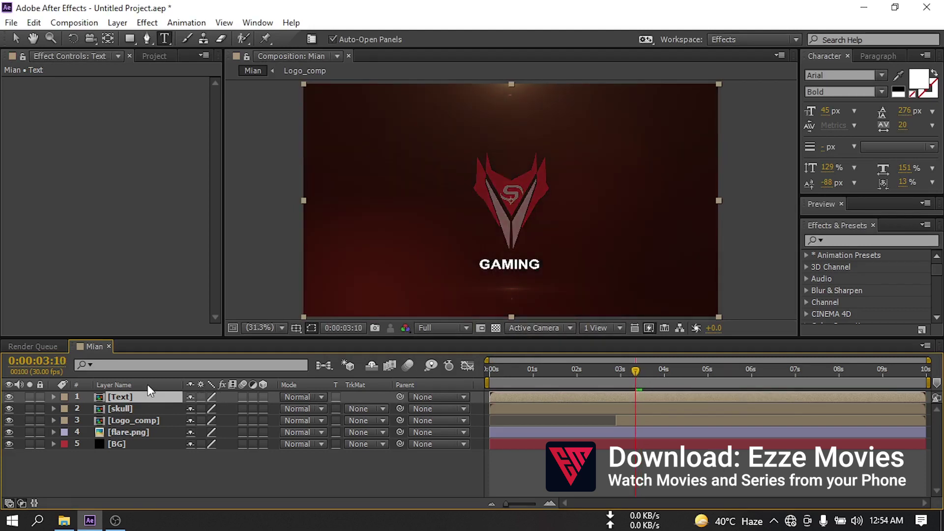
{"action": "key", "text": "alt+bracketleft"}
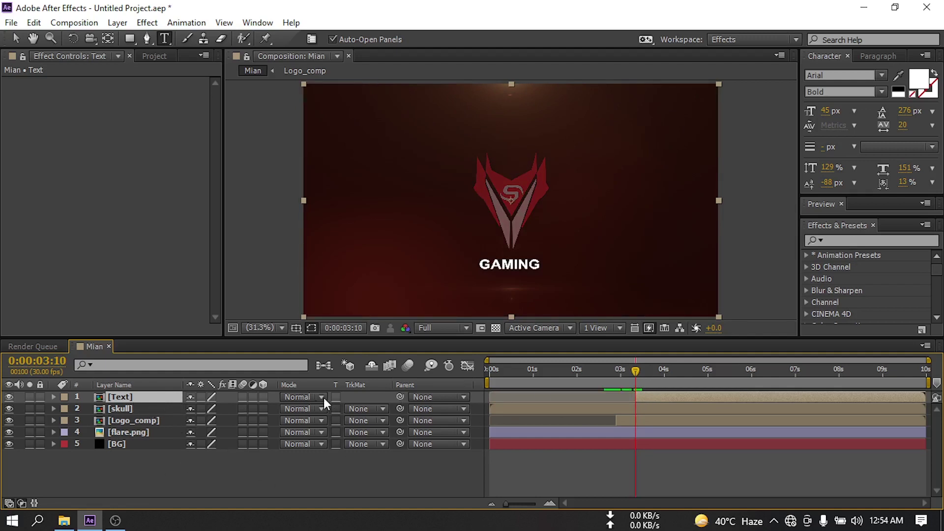
{"action": "left_click_drag", "start_coordinate": [636, 367], "coordinate": [651, 370]}
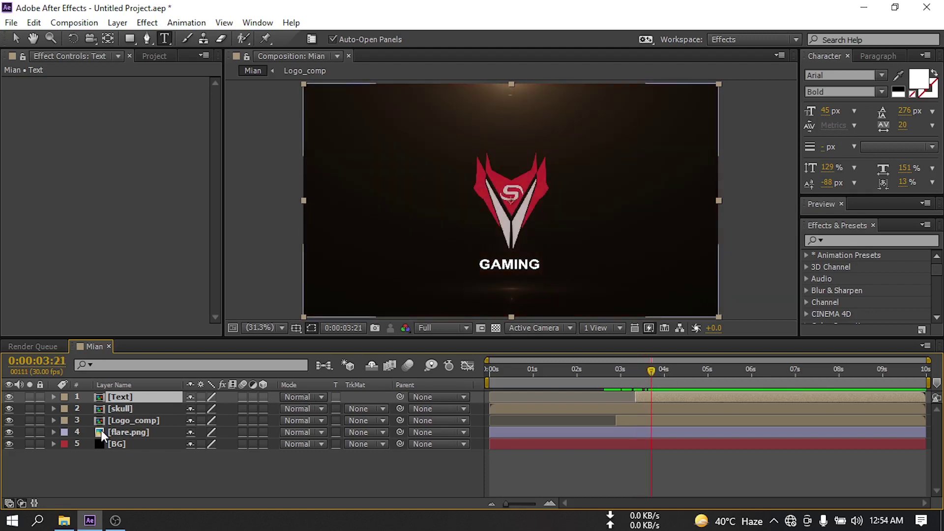
{"action": "key", "text": "p"}
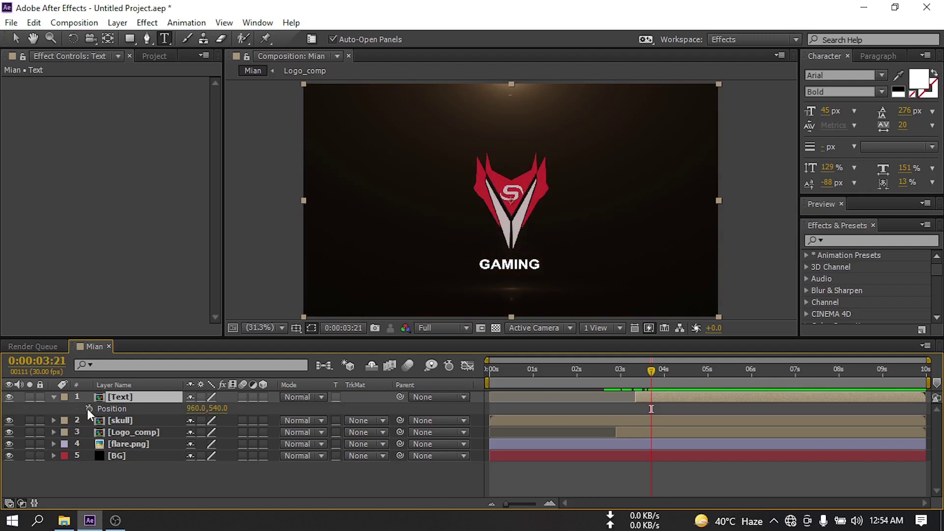
{"action": "key", "text": "t"}
{"action": "left_click", "coordinate": [89, 409]}
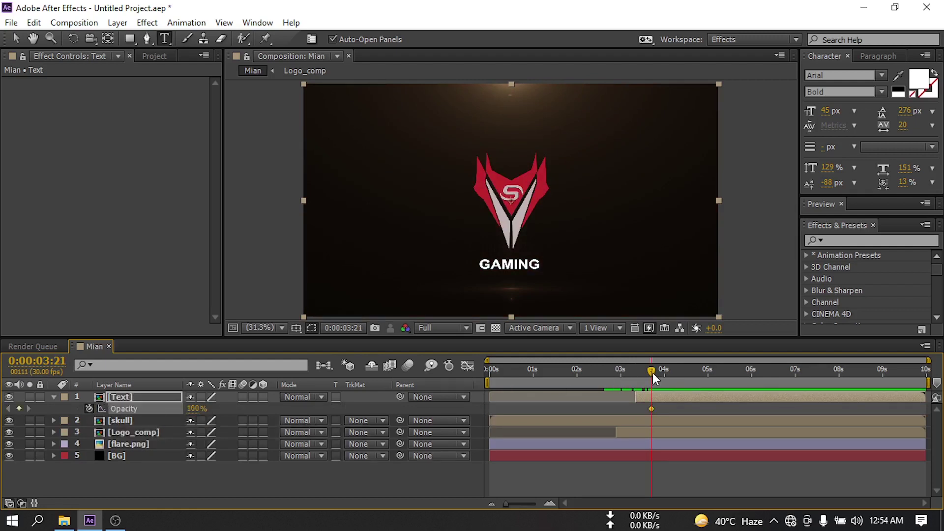
{"action": "left_click_drag", "start_coordinate": [652, 371], "coordinate": [636, 373]}
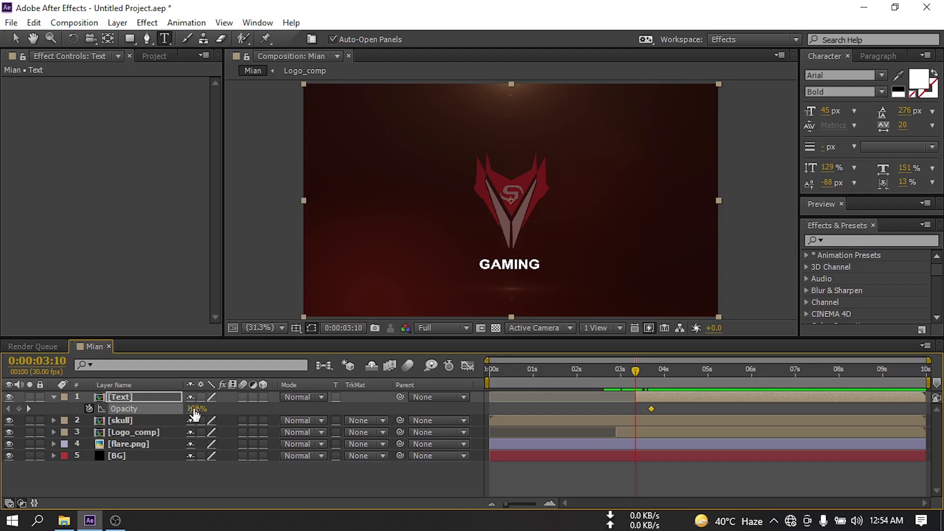
{"action": "left_click_drag", "start_coordinate": [194, 414], "coordinate": [87, 405]}
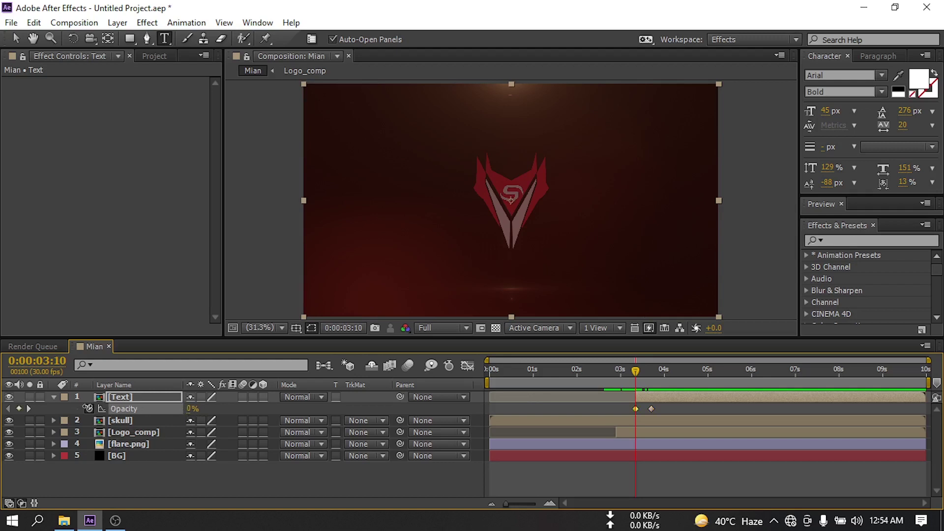
Keyframe Position rising from 960,737.8 to 960,540, then select all keyframes for easing.
{"action": "key", "text": "u"}
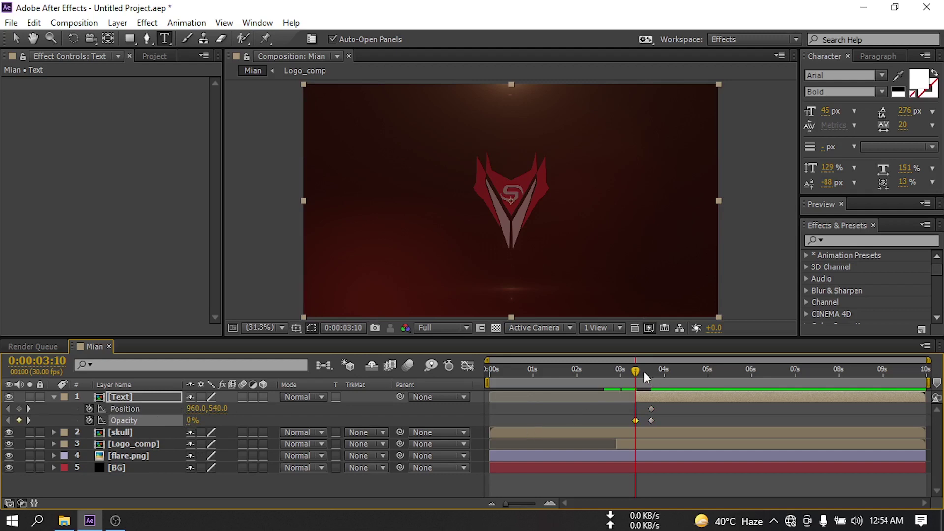
{"action": "left_click_drag", "start_coordinate": [636, 370], "coordinate": [640, 369]}
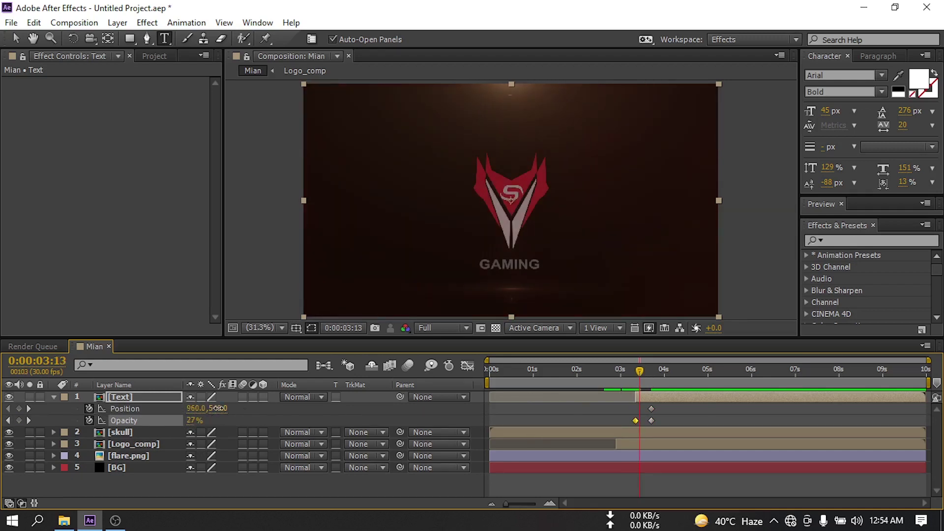
{"action": "left_click_drag", "start_coordinate": [218, 408], "coordinate": [410, 404]}
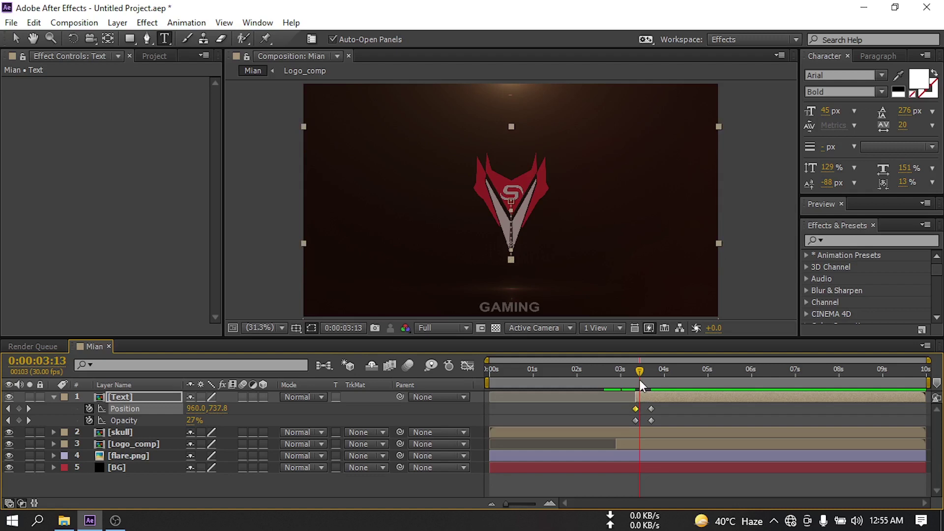
{"action": "left_click_drag", "start_coordinate": [665, 407], "coordinate": [622, 420]}
{"action": "right_click", "coordinate": [638, 408]}
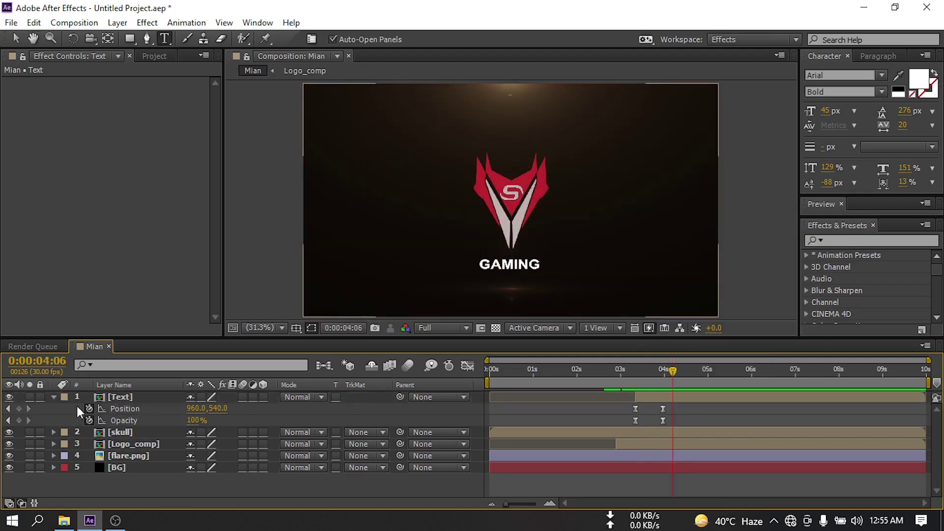
Turn on motion blur for the composition and the Text layer, then scrub the text animation.
{"action": "left_click", "coordinate": [54, 397]}
{"action": "left_click", "coordinate": [117, 398]}
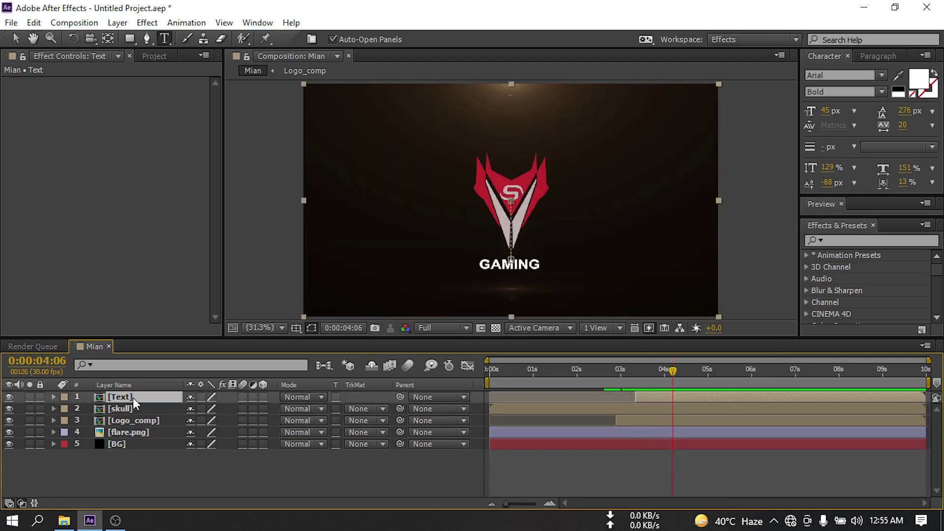
{"action": "left_click", "coordinate": [407, 369]}
{"action": "left_click", "coordinate": [243, 397]}
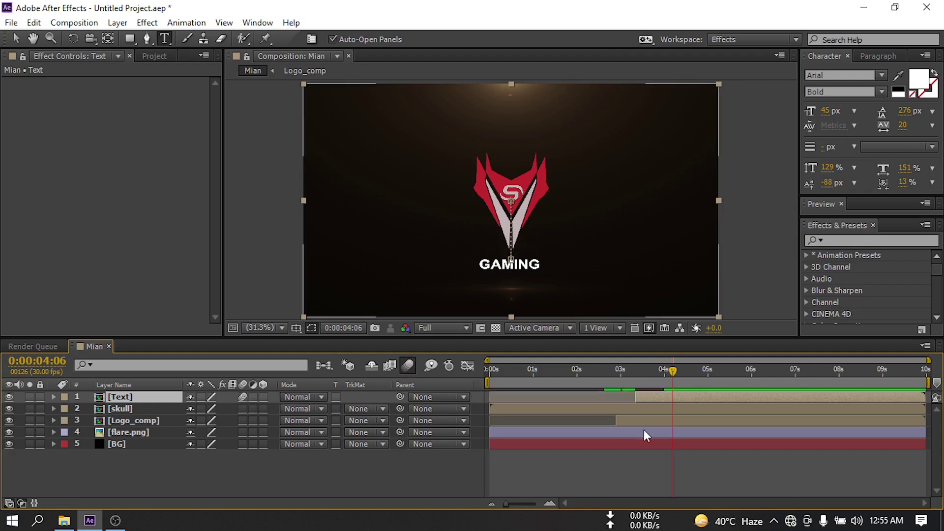
{"action": "left_click", "coordinate": [663, 371]}
{"action": "left_click", "coordinate": [634, 377]}
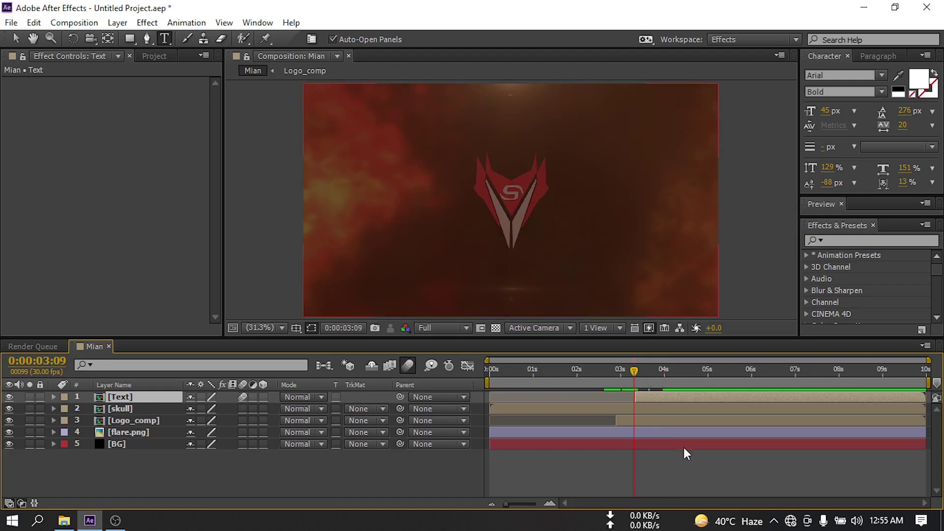
{"action": "key", "text": "h"}
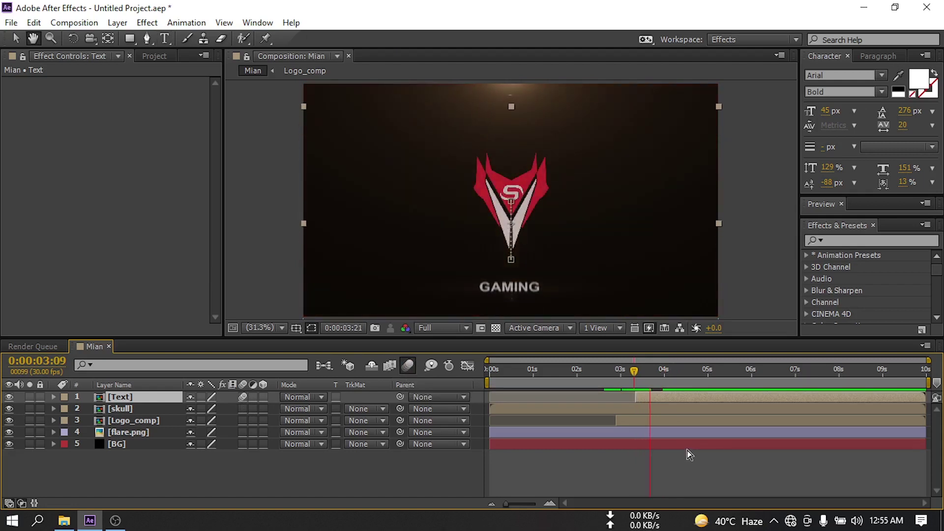
{"action": "left_click", "coordinate": [691, 453]}
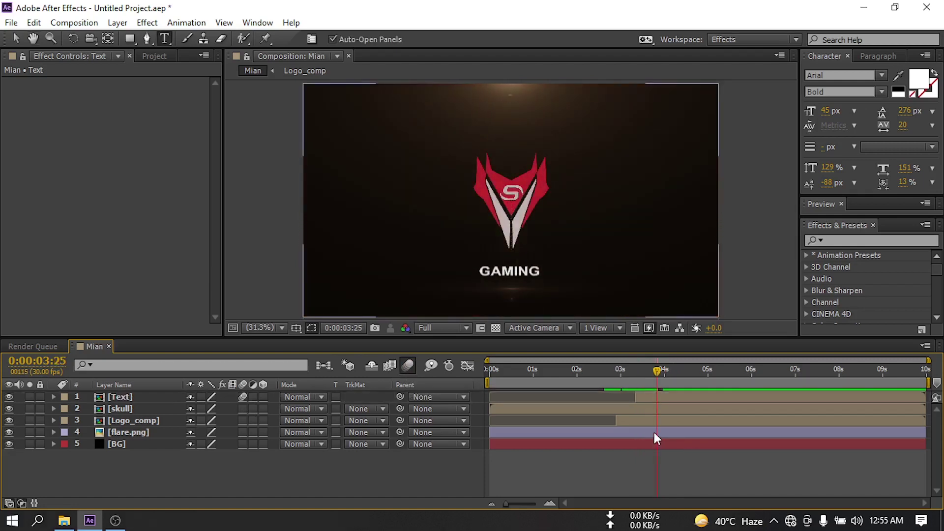
{"action": "left_click_drag", "start_coordinate": [660, 375], "coordinate": [797, 379]}
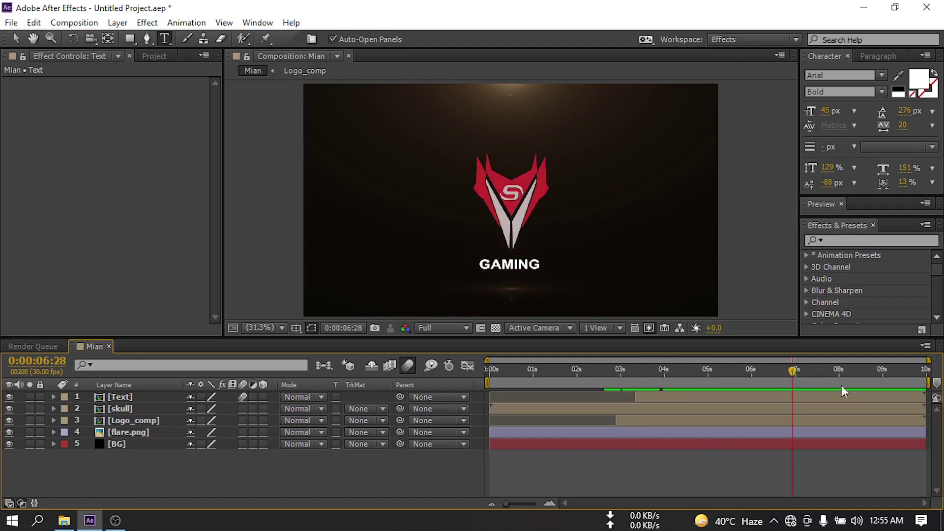
End the work area at 0:00:06:28, trim the comp to it, and return to 0:00.
{"action": "left_click_drag", "start_coordinate": [928, 383], "coordinate": [795, 383]}
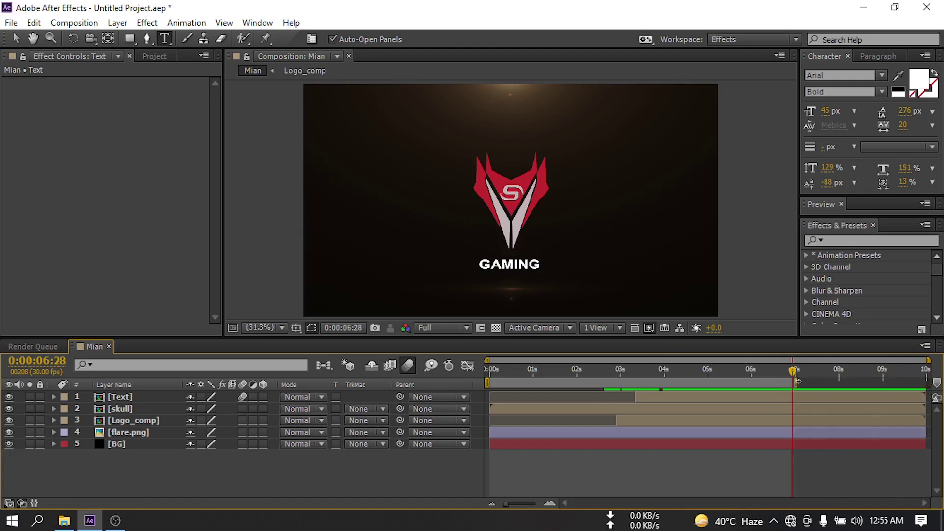
{"action": "right_click", "coordinate": [776, 381]}
{"action": "left_click", "coordinate": [814, 419]}
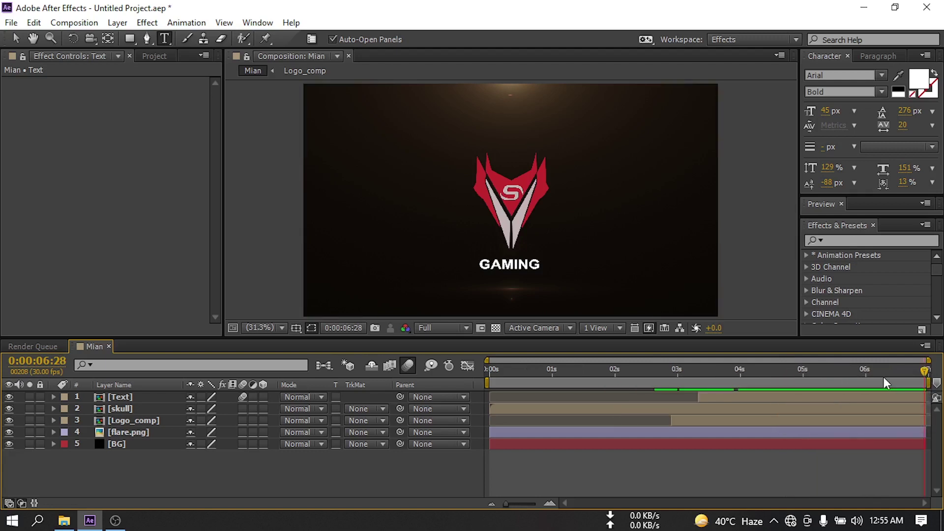
{"action": "left_click_drag", "start_coordinate": [919, 377], "coordinate": [327, 470]}
Add a new adjustment layer at the top of the Mian composition.
{"action": "right_click", "coordinate": [183, 479]}
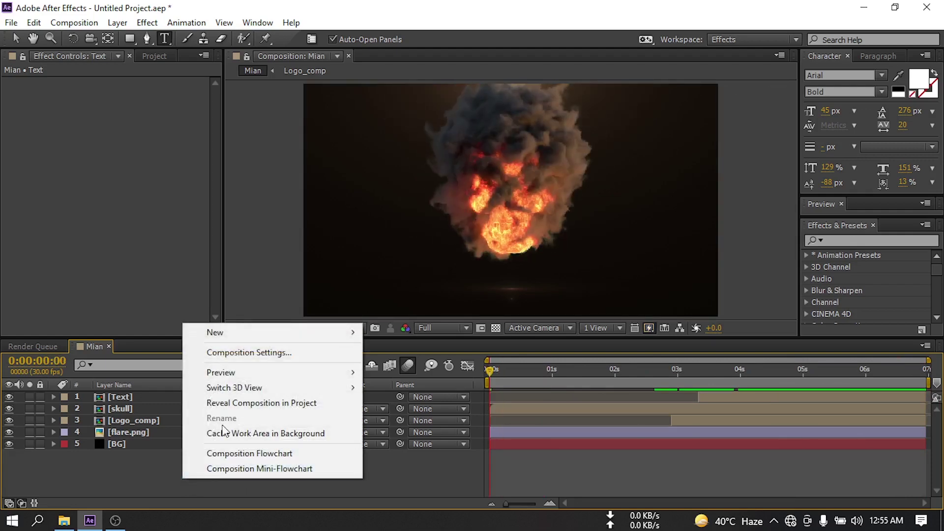
{"action": "mouse_move", "coordinate": [262, 331]}
{"action": "left_click", "coordinate": [429, 440]}
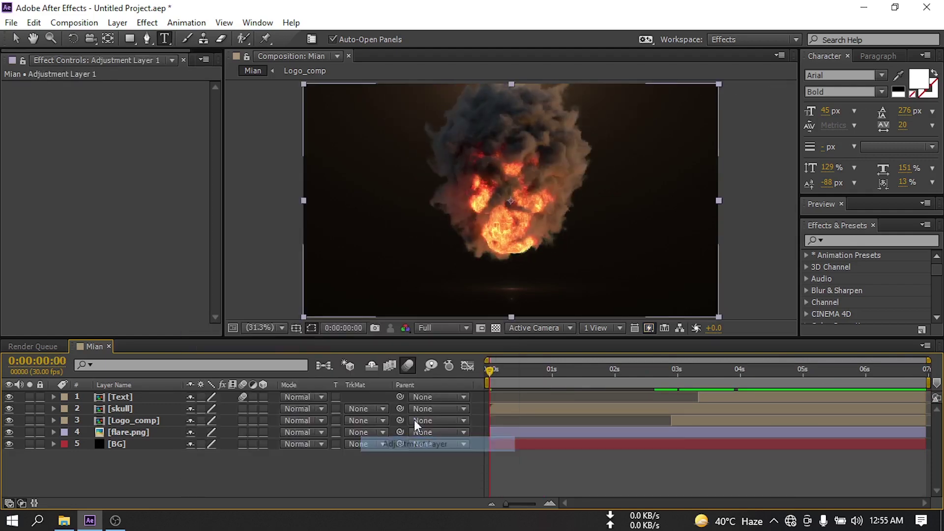
Apply Curves to the adjustment layer and add two points reshaping the tone curve.
{"action": "key", "text": "ctrl+space"}
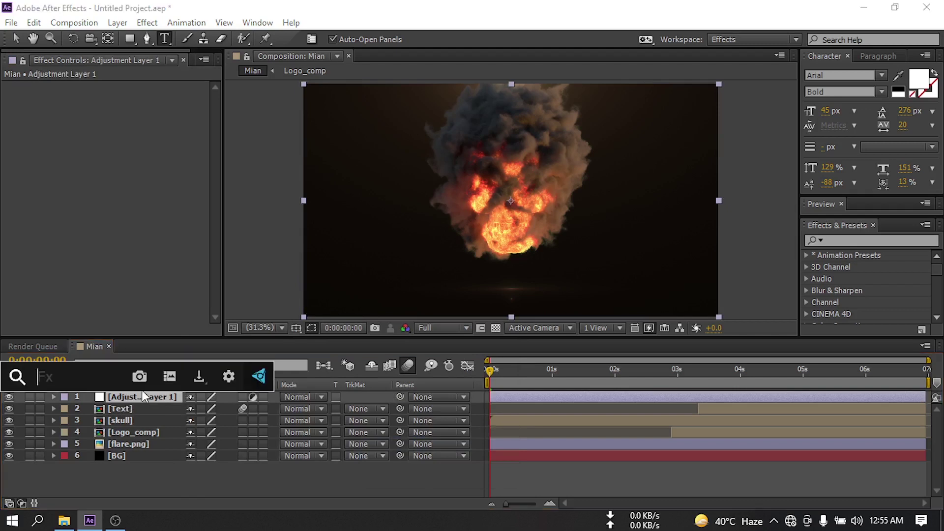
{"action": "type", "text": "cu"}
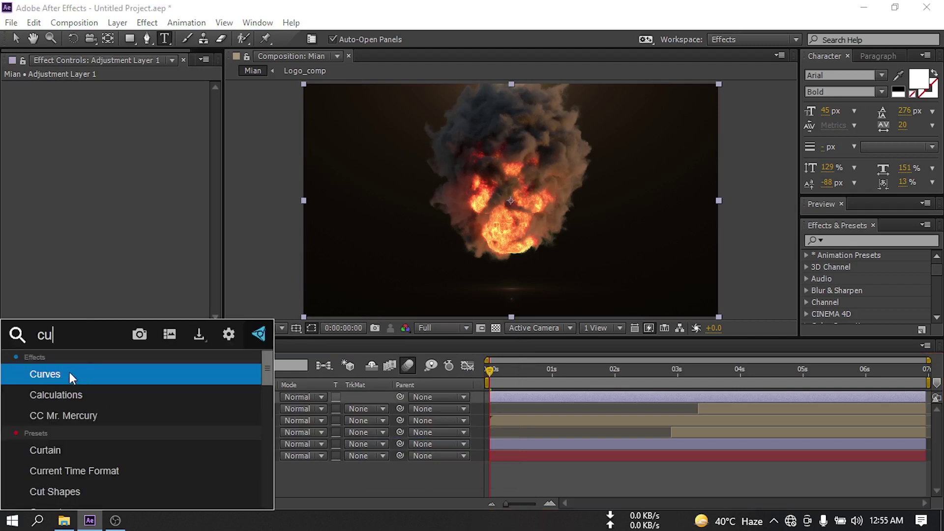
{"action": "left_click", "coordinate": [69, 374]}
{"action": "key", "text": "v"}
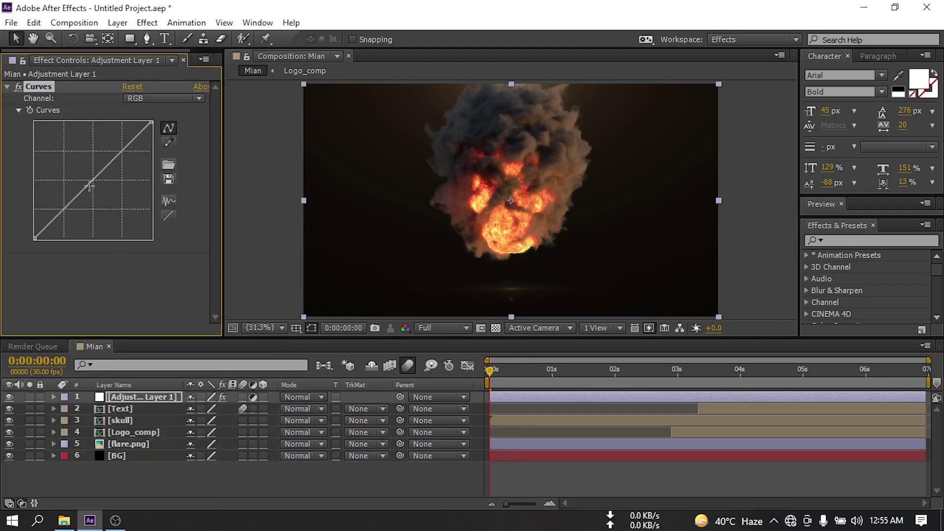
{"action": "left_click", "coordinate": [120, 151]}
{"action": "left_click_drag", "start_coordinate": [65, 205], "coordinate": [65, 207]}
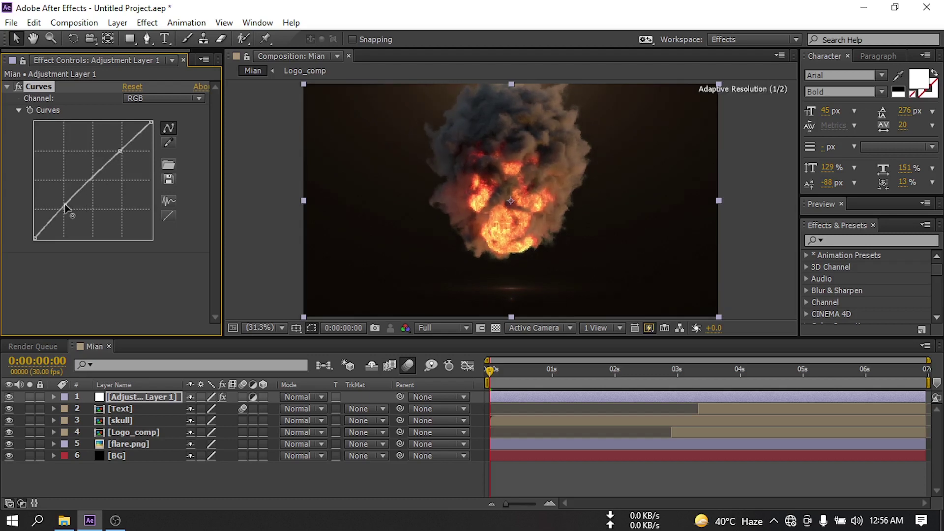
{"action": "left_click_drag", "start_coordinate": [503, 374], "coordinate": [718, 379]}
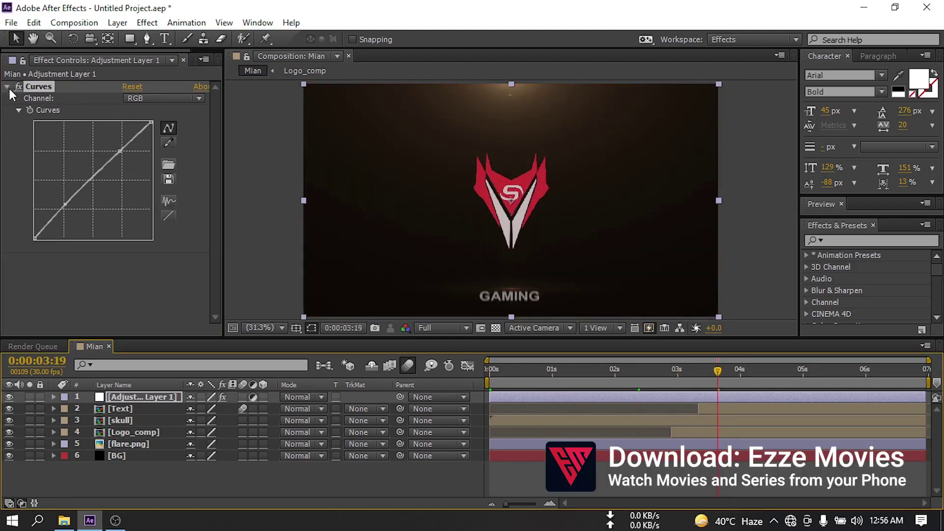
{"action": "left_click", "coordinate": [7, 86]}
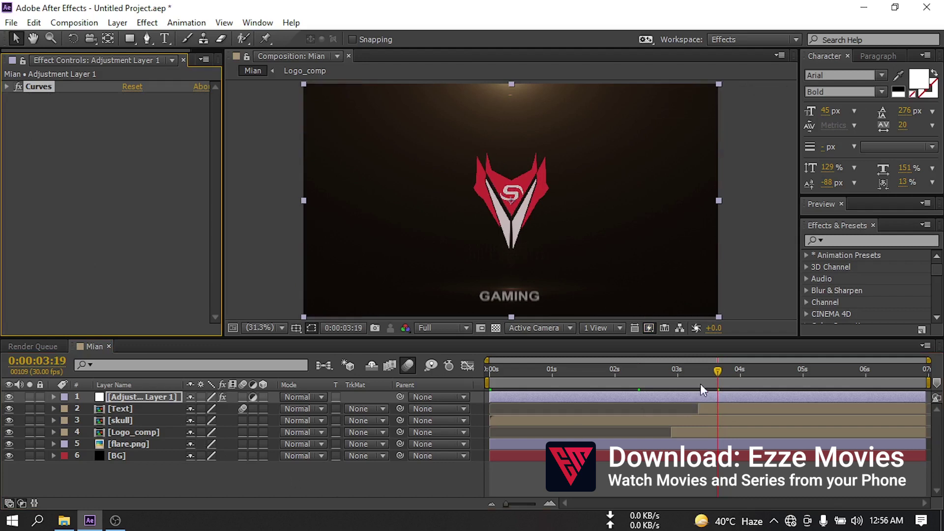
Preview Mian from the start, enlarge the Preview panel, and play the intro through to the logo.
{"action": "key", "text": "Home"}
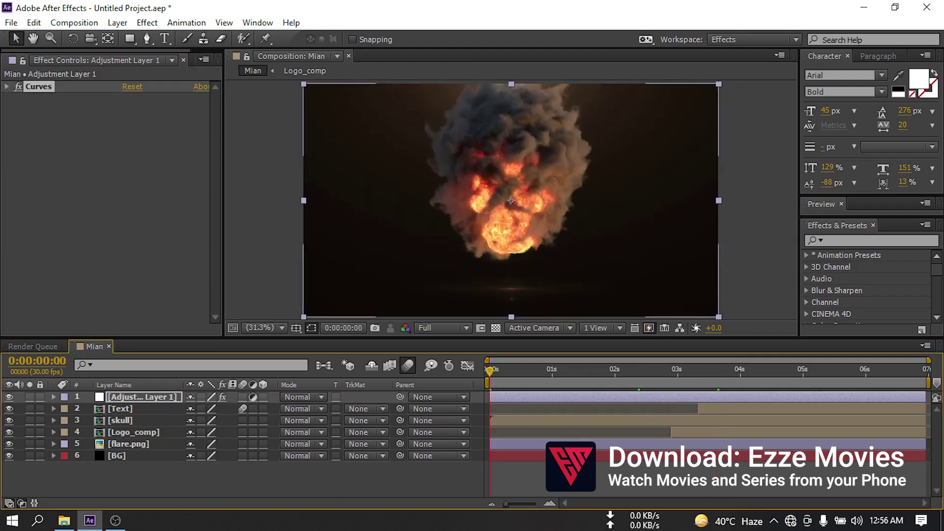
{"action": "key", "text": "space"}
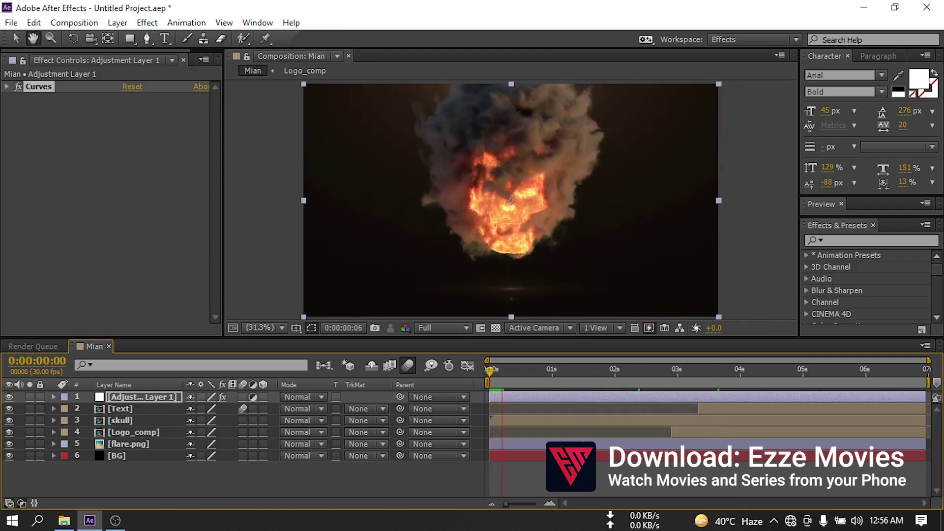
{"action": "key", "text": "space"}
{"action": "left_click_drag", "start_coordinate": [825, 196], "coordinate": [837, 145]}
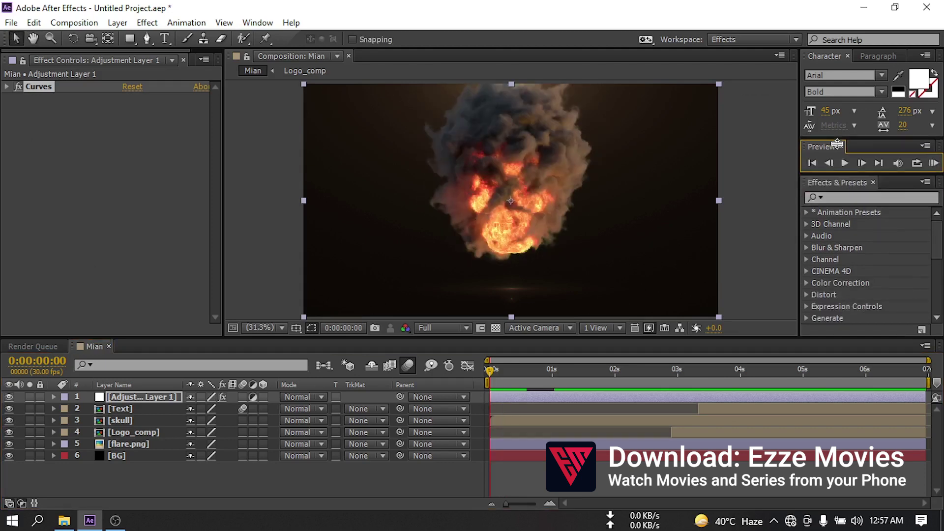
{"action": "left_click", "coordinate": [934, 163]}
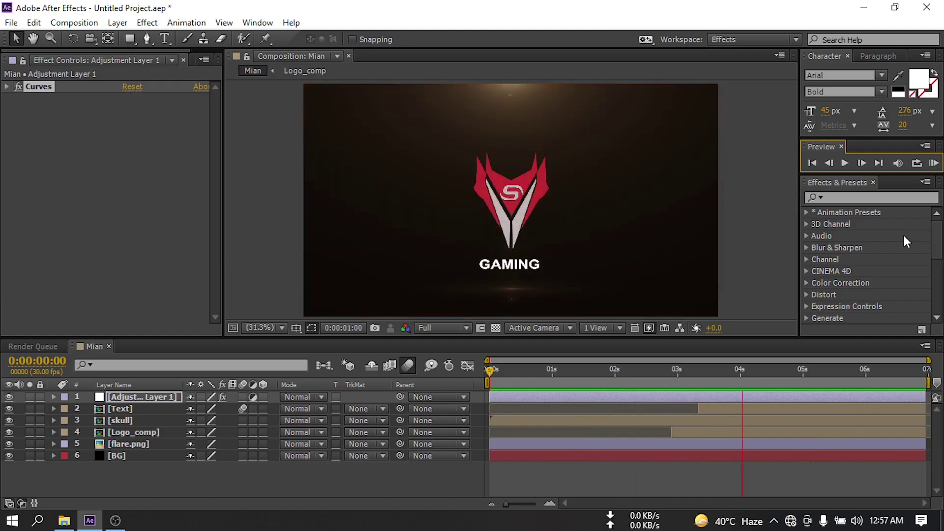
{"action": "key", "text": "space"}
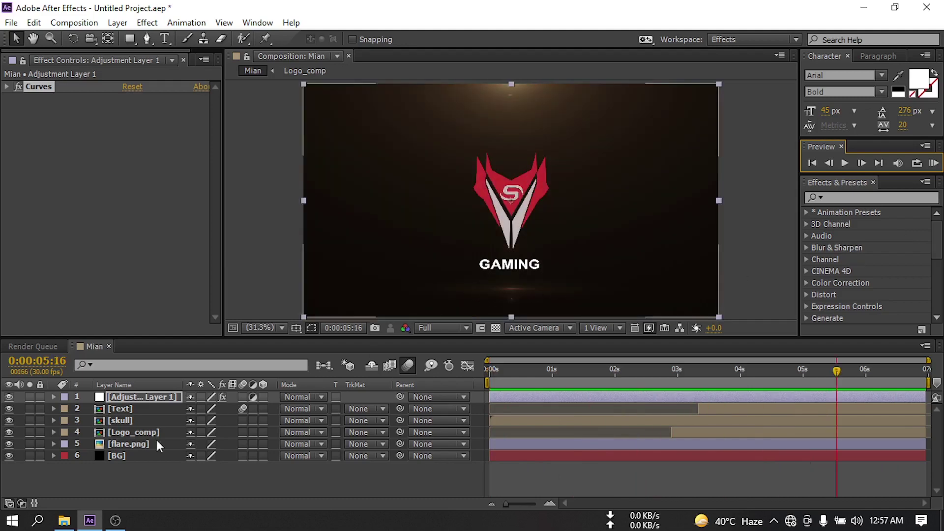
Drag the first Fire Reveal logo audio file from the Audio folder in File Explorer to After Effects.
{"action": "left_click", "coordinate": [69, 520]}
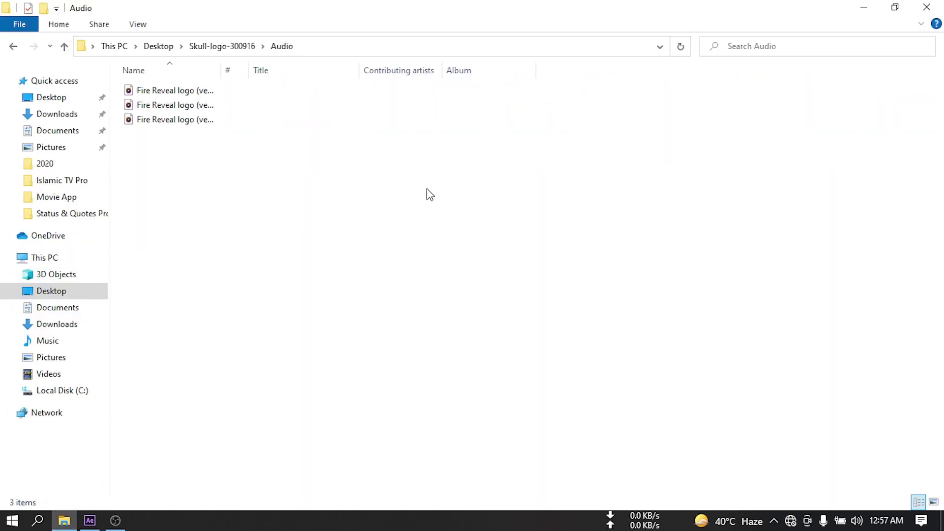
{"action": "left_click_drag", "start_coordinate": [154, 93], "coordinate": [109, 198]}
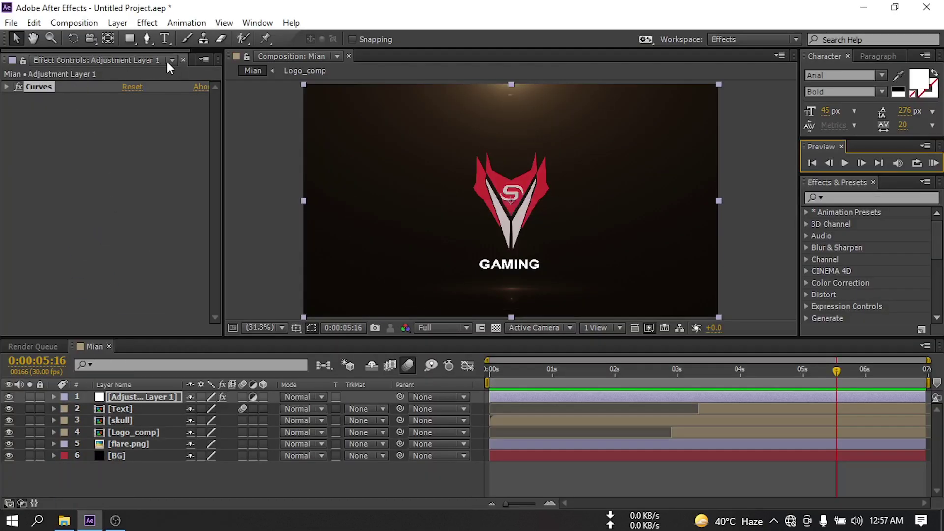
Drag Fire Reveal logo (version 1).wav from the Project panel into the Mian timeline.
{"action": "left_click_drag", "start_coordinate": [225, 129], "coordinate": [252, 130]}
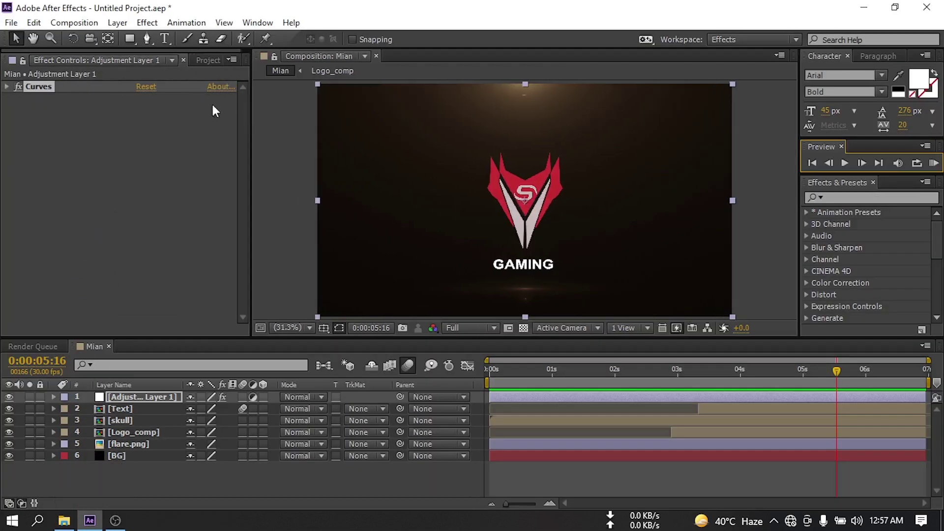
{"action": "left_click", "coordinate": [206, 61]}
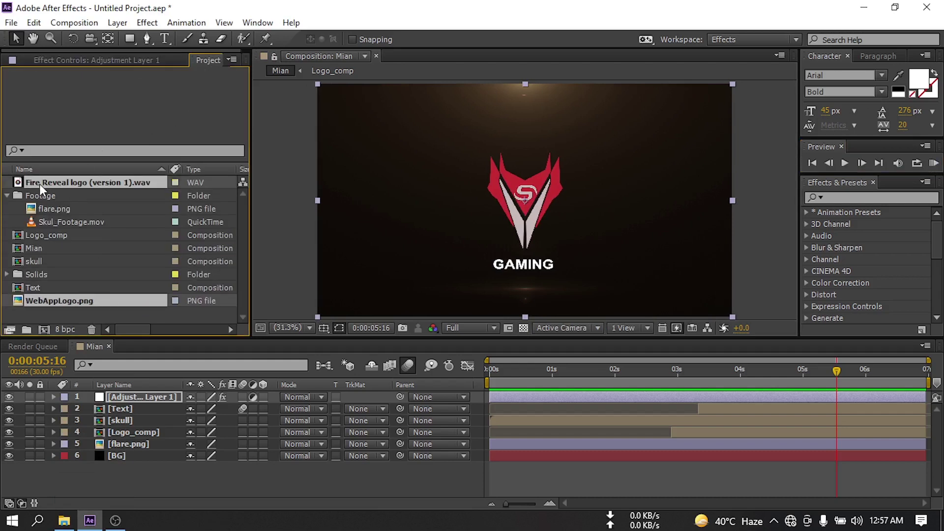
{"action": "left_click", "coordinate": [35, 182]}
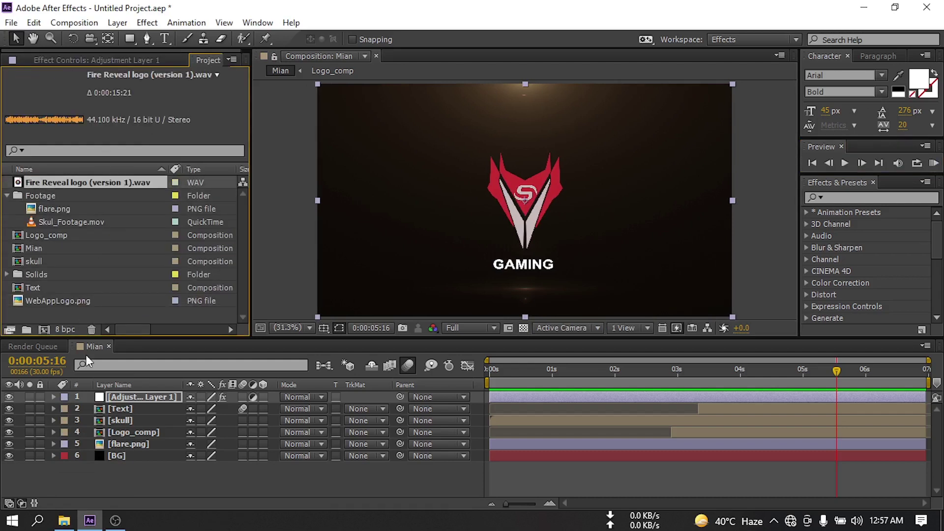
{"action": "left_click_drag", "start_coordinate": [39, 182], "coordinate": [197, 472]}
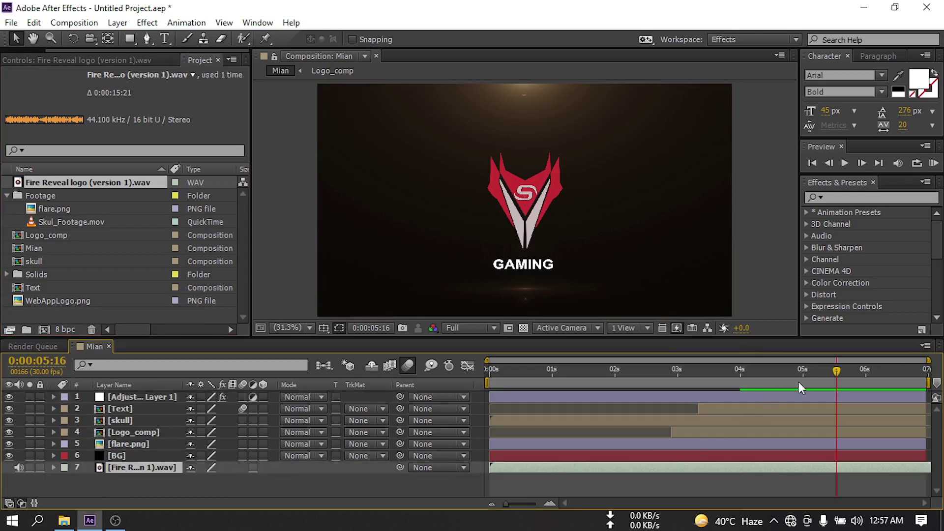
{"action": "left_click_drag", "start_coordinate": [828, 369], "coordinate": [770, 380]}
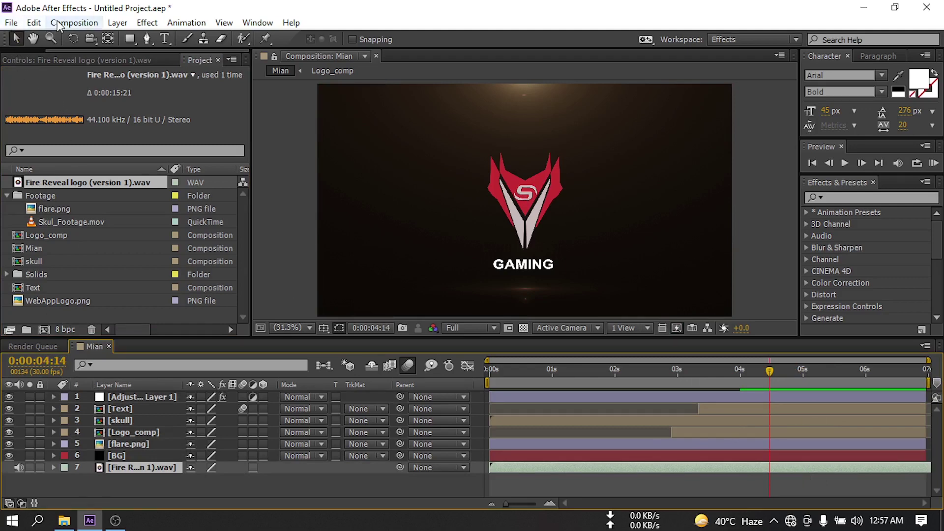
Add Mian to the Render Queue with AfterCodecs .mp4 format and audio output on.
{"action": "left_click", "coordinate": [74, 23]}
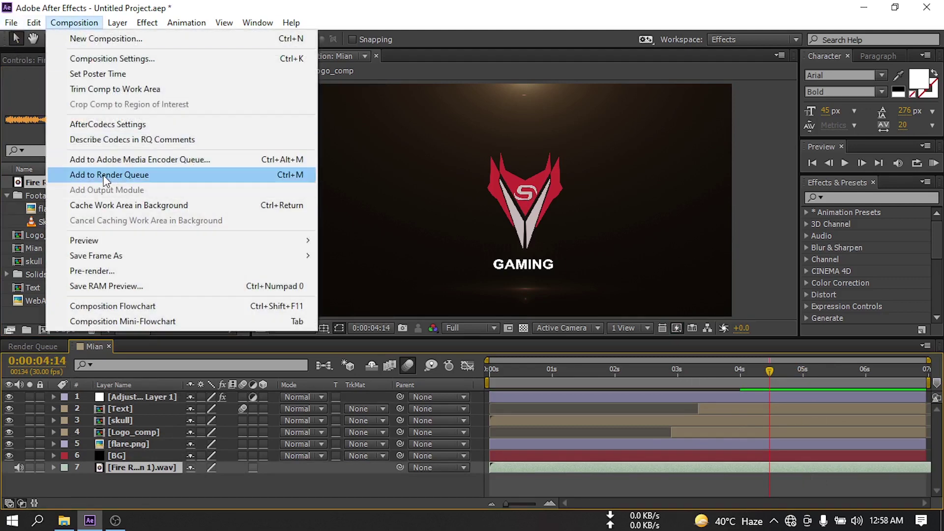
{"action": "left_click", "coordinate": [103, 175]}
{"action": "left_click", "coordinate": [107, 435]}
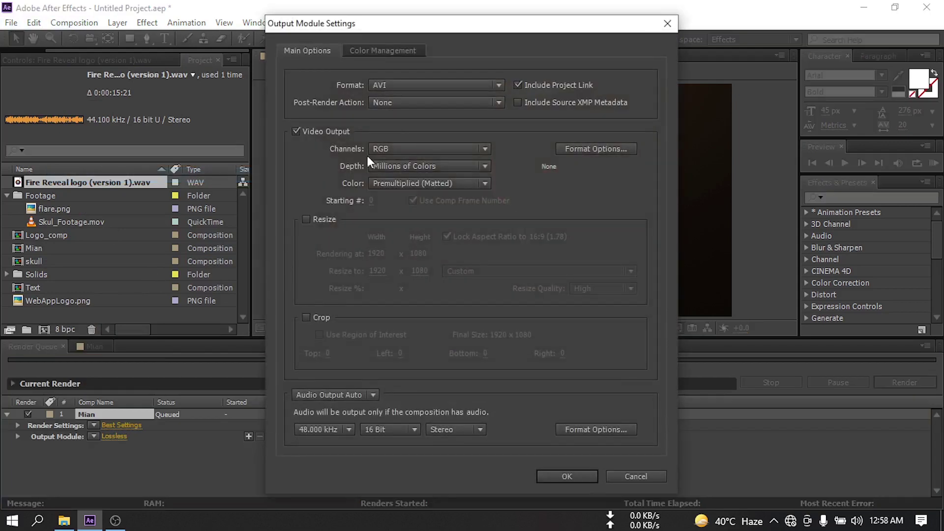
{"action": "left_click", "coordinate": [368, 86]}
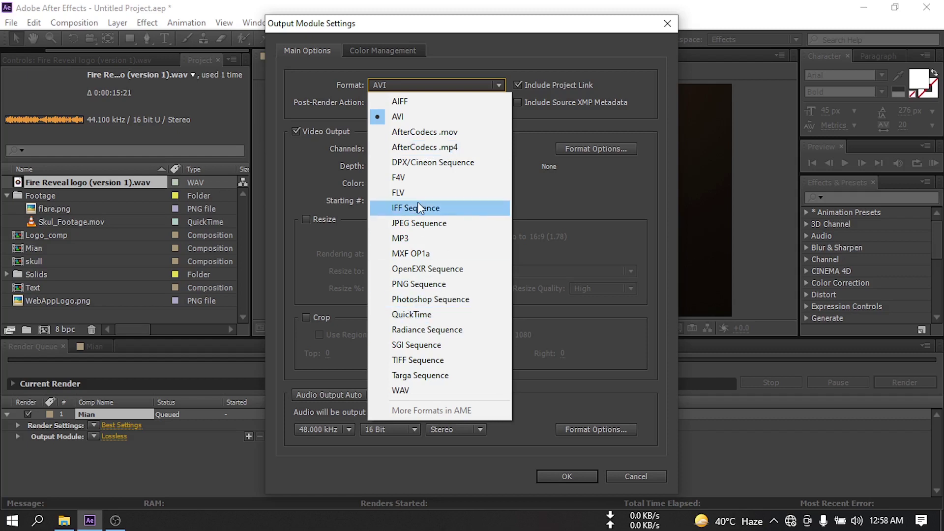
{"action": "left_click", "coordinate": [419, 147]}
{"action": "left_click", "coordinate": [320, 396]}
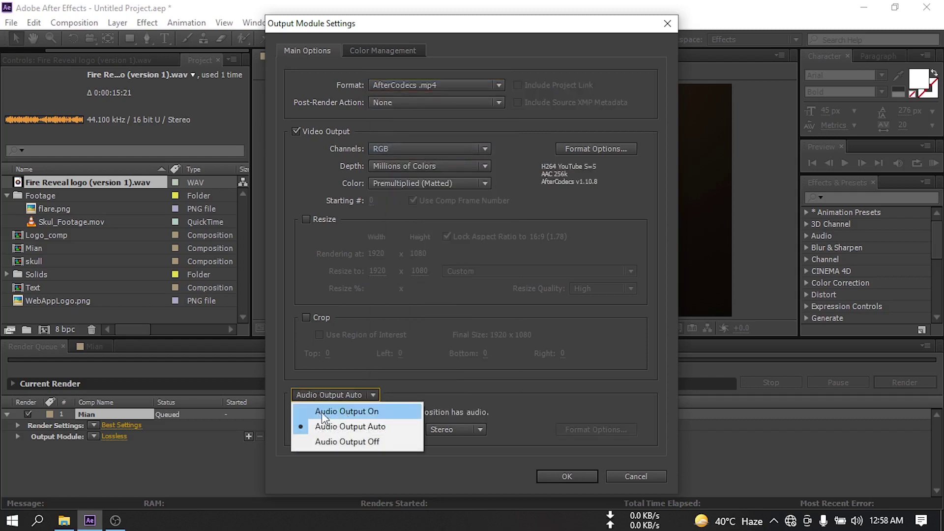
{"action": "left_click", "coordinate": [321, 411]}
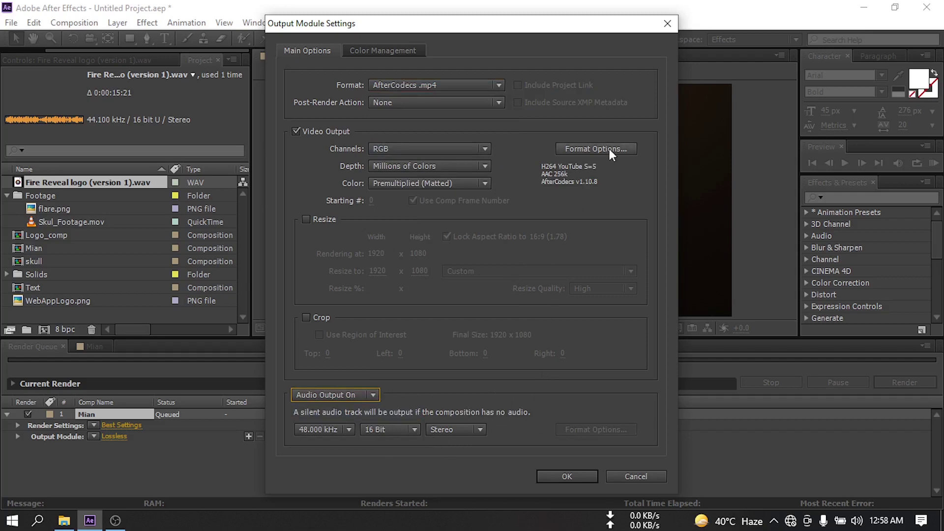
{"action": "left_click", "coordinate": [570, 478]}
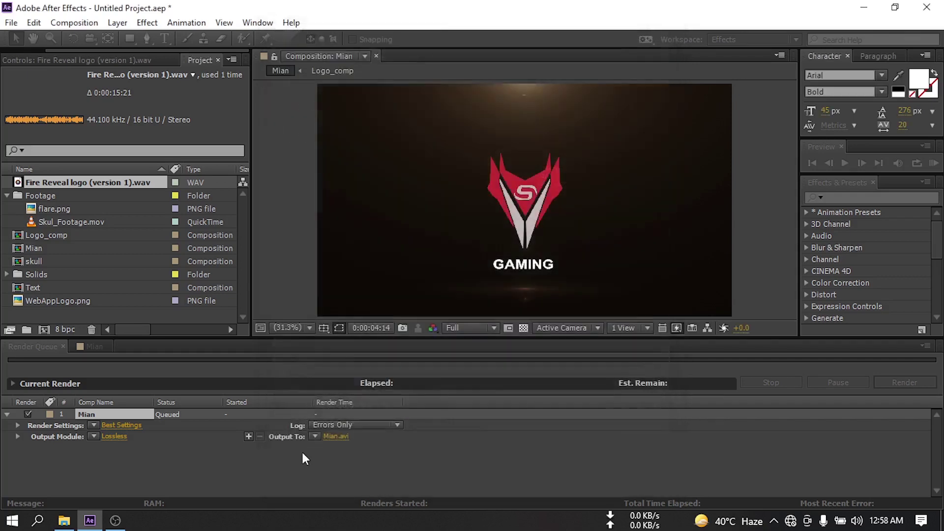
Set the render output file name to Gaming Intro.mp4.
{"action": "left_click", "coordinate": [326, 437]}
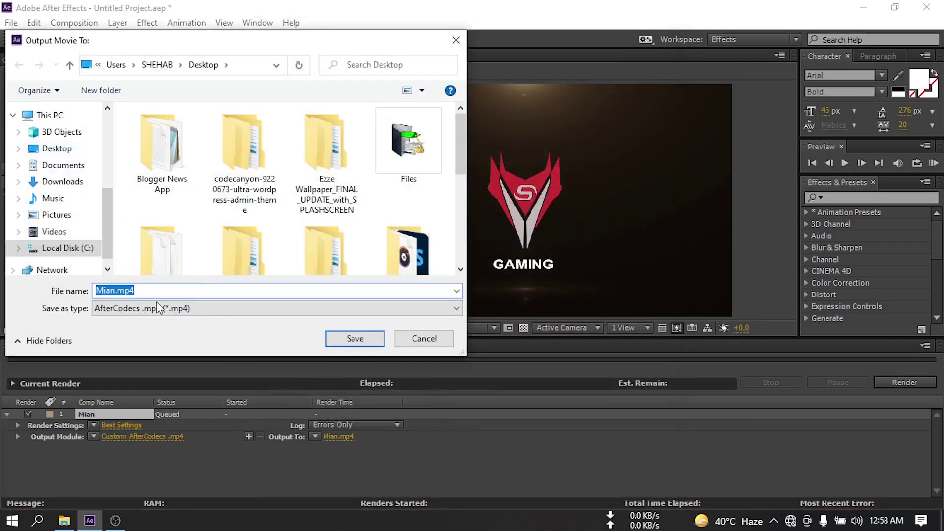
{"action": "left_click", "coordinate": [142, 290]}
{"action": "type", "text": "Gaming Intro"}
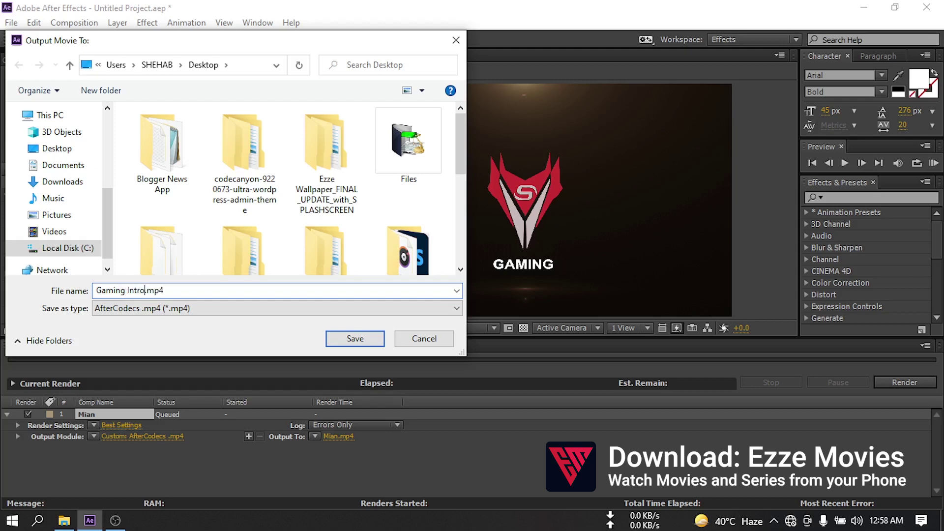
{"action": "left_click", "coordinate": [354, 338]}
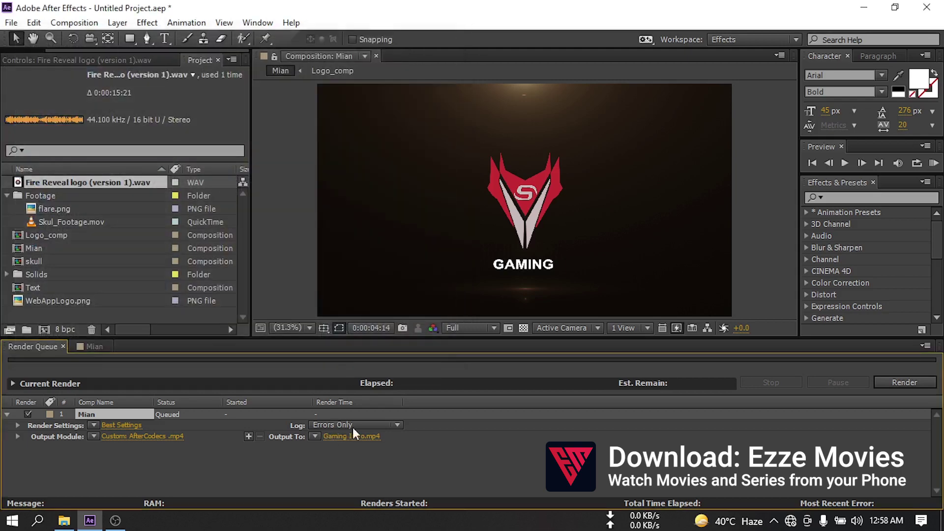
Render the queued Mian composition to Gaming Intro.mp4.
{"action": "left_click", "coordinate": [913, 382]}
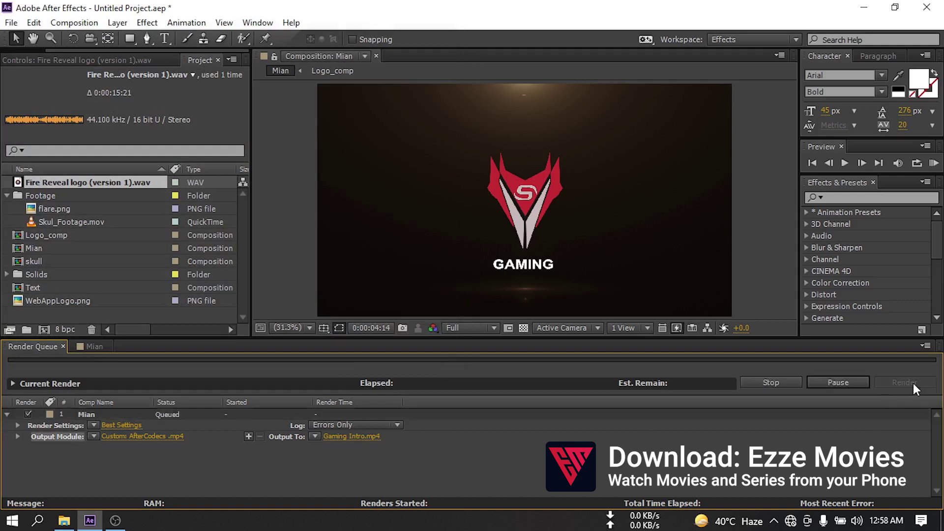